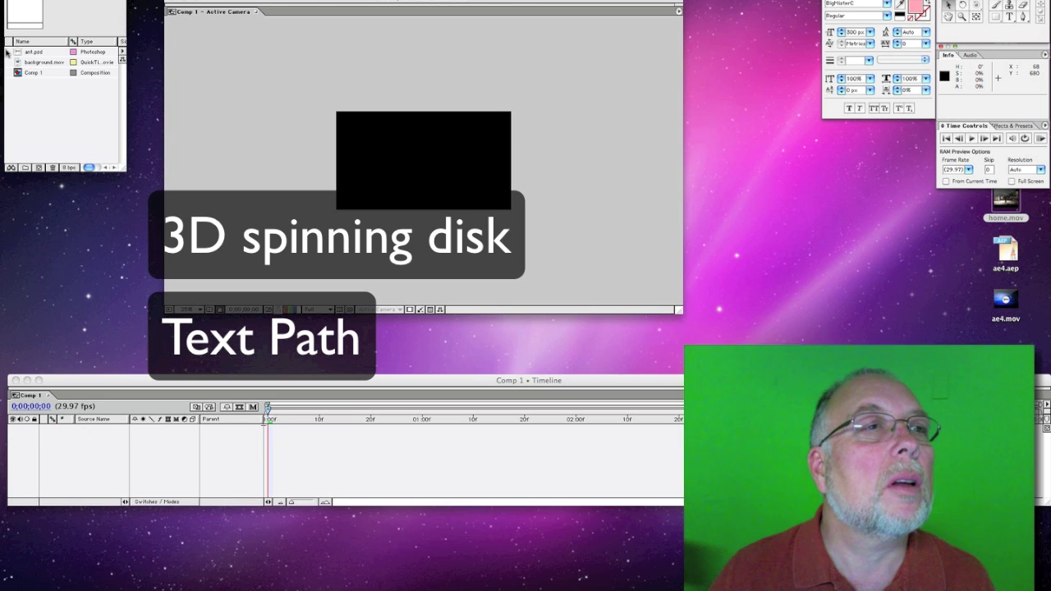
- Add background.mov to Comp 1 and fit it to the frame at 90%, 67% scale
{"action": "left_click_drag", "start_coordinate": [18, 62], "coordinate": [424, 160]}
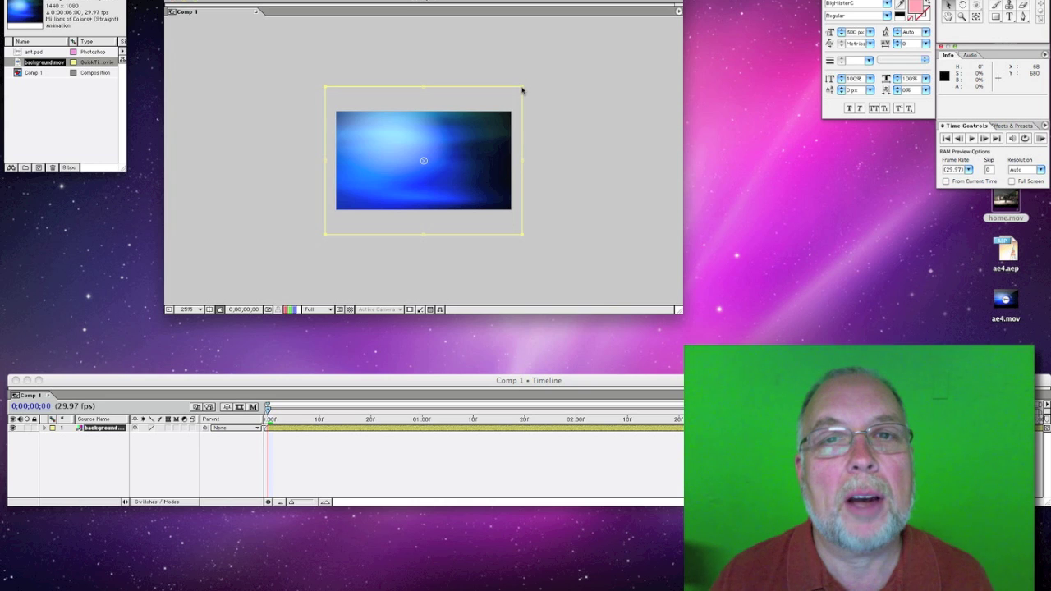
{"action": "key", "text": "super+alt+f"}
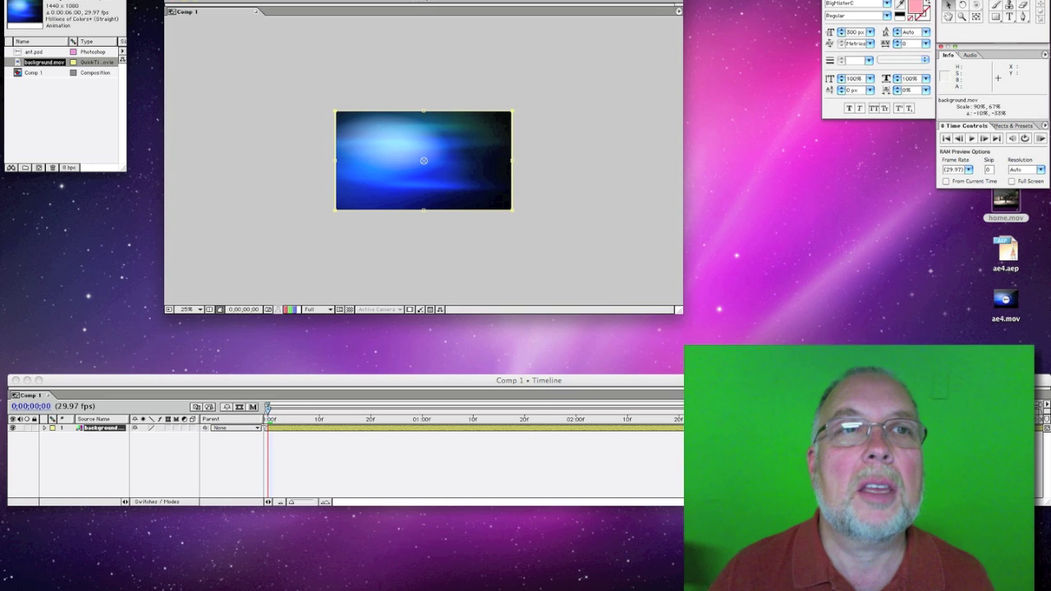
- Apply a Path Text effect to background.mov reading 'ANT PRODUCTIONS' in Curlz MT
{"action": "left_click", "coordinate": [225, 1]}
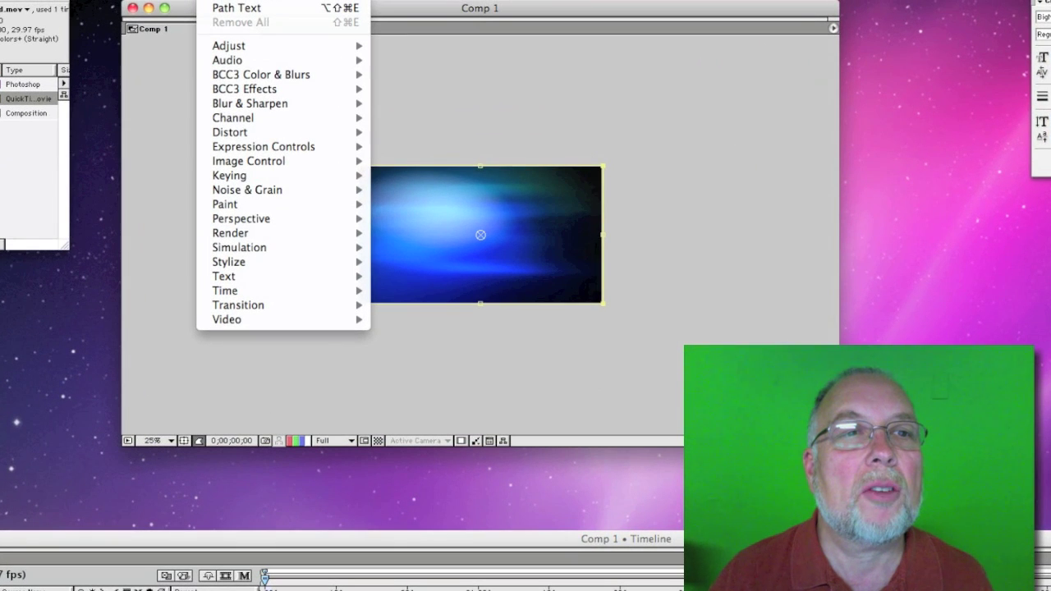
{"action": "mouse_move", "coordinate": [271, 276]}
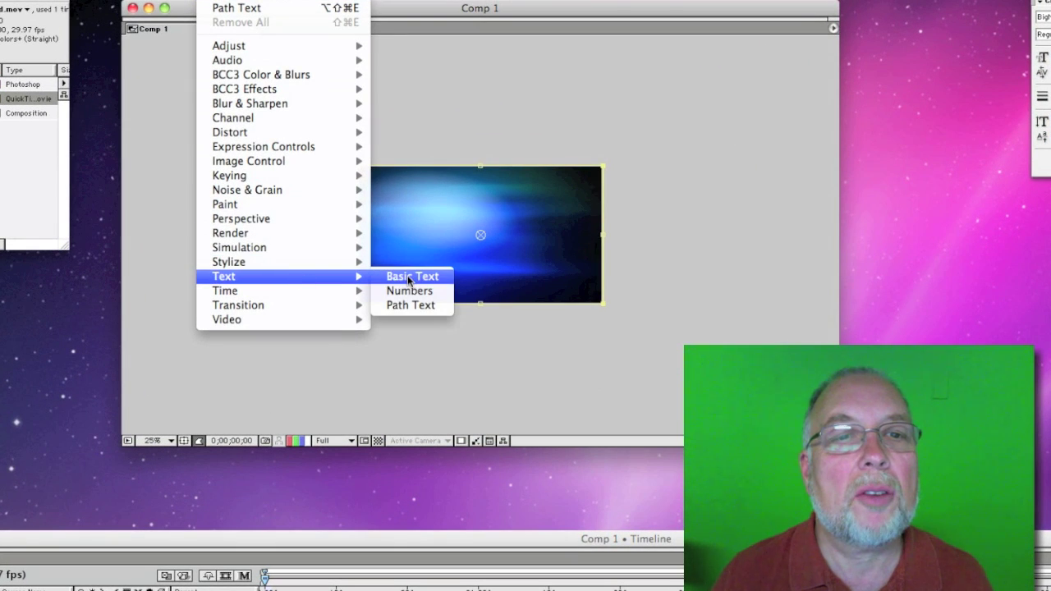
{"action": "left_click", "coordinate": [411, 305]}
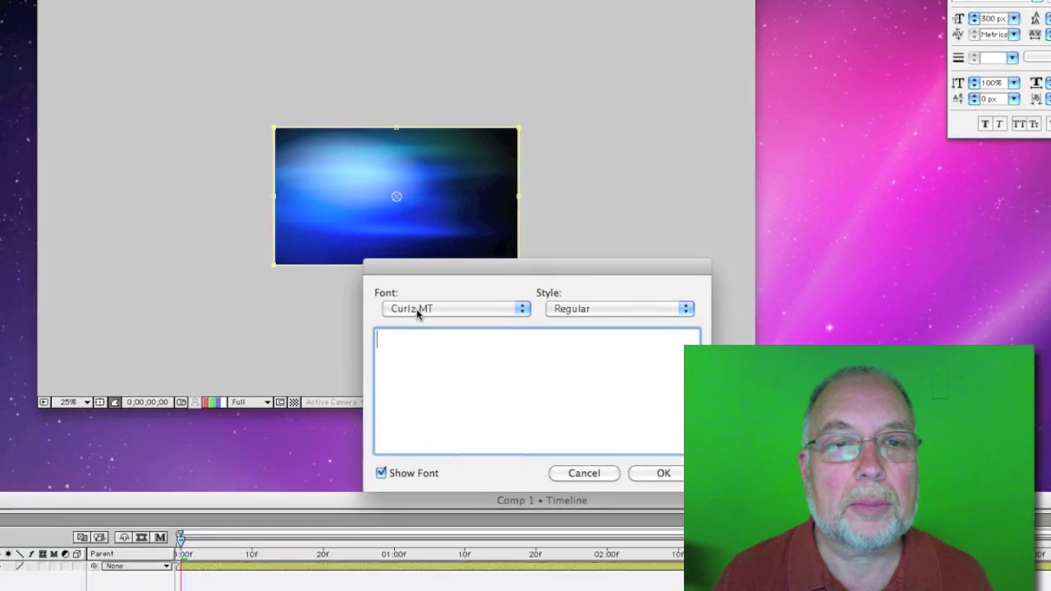
{"action": "left_click", "coordinate": [417, 310]}
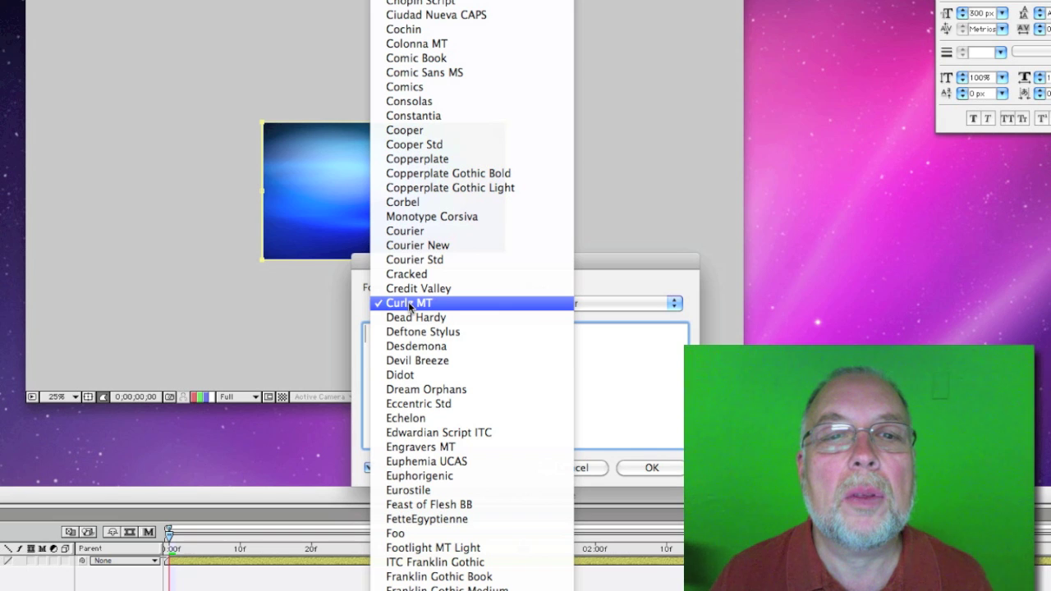
{"action": "left_click", "coordinate": [410, 307]}
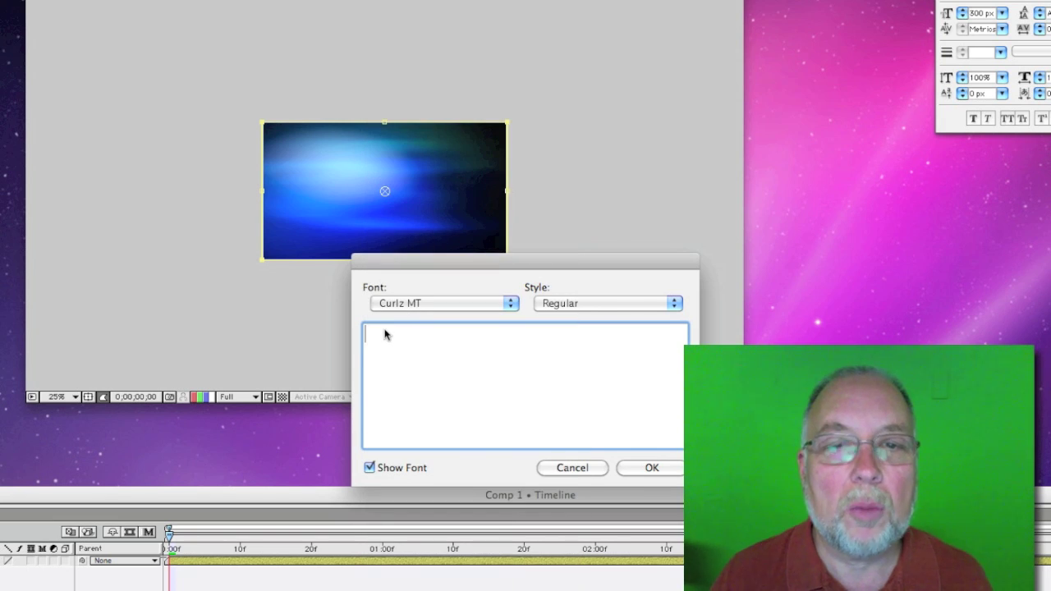
{"action": "type", "text": "A"}
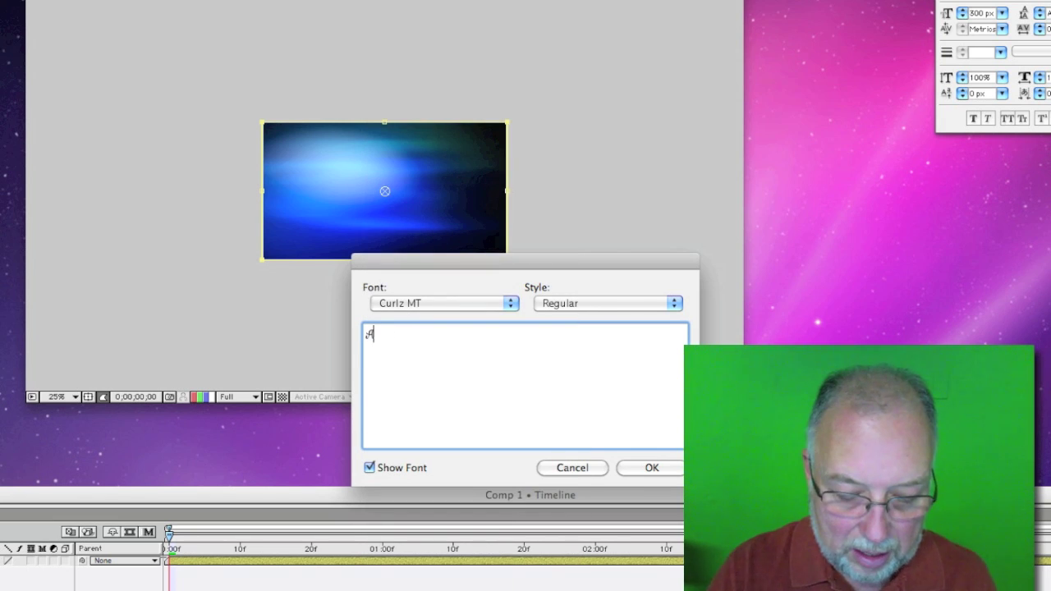
{"action": "type", "text": "NT"}
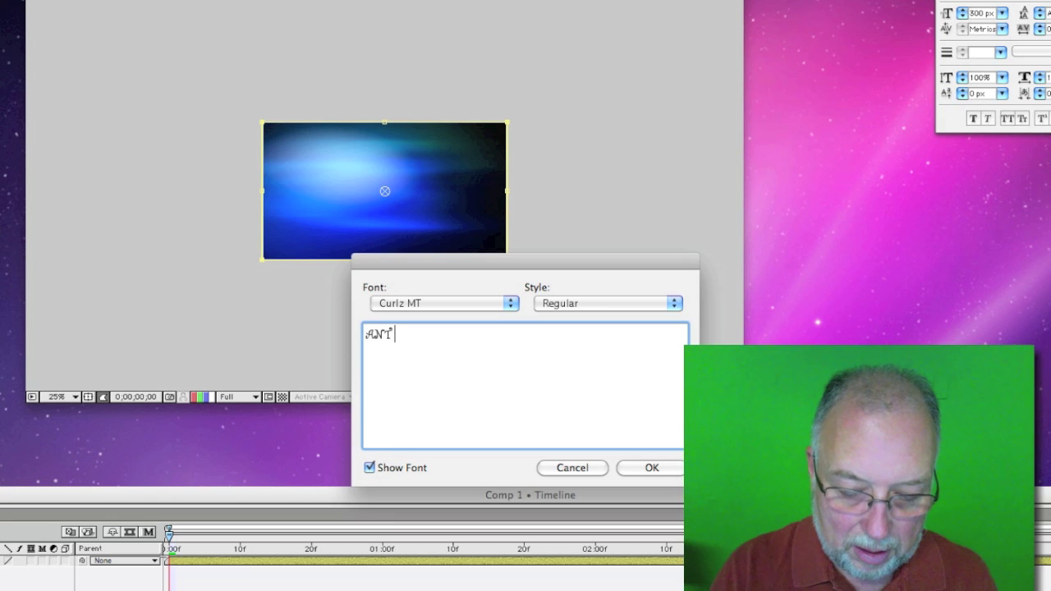
{"action": "type", "text": " P"}
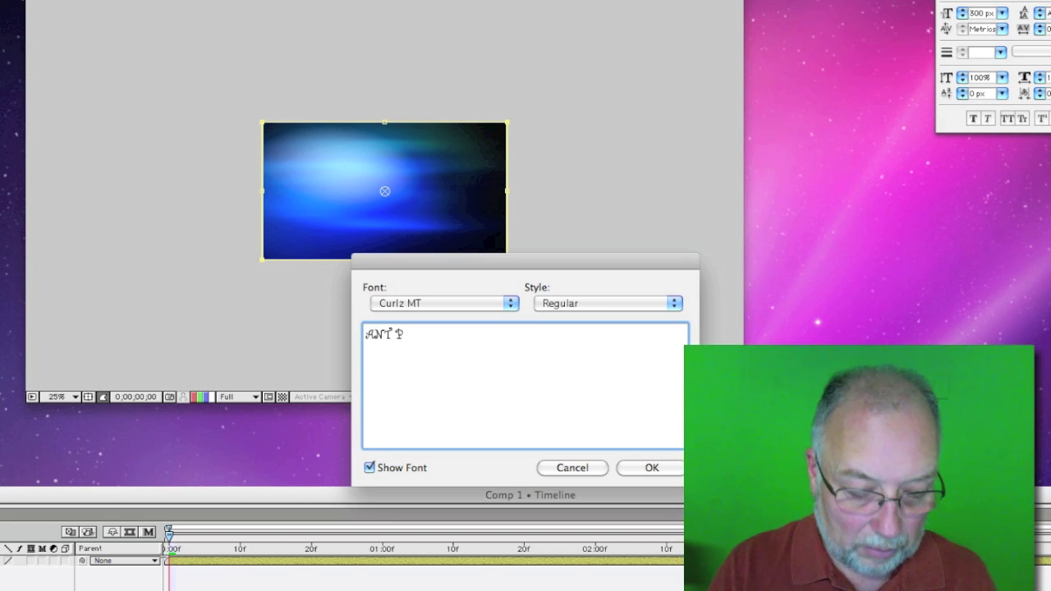
{"action": "type", "text": "RODU"}
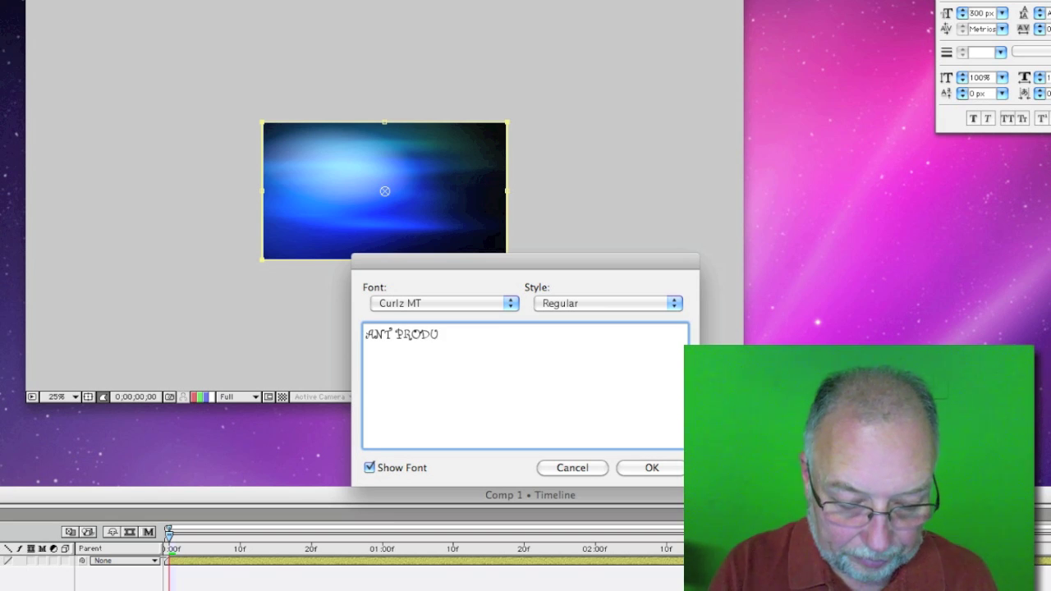
{"action": "type", "text": "CT"}
{"action": "key", "text": "BackSpace"}
{"action": "type", "text": "T"}
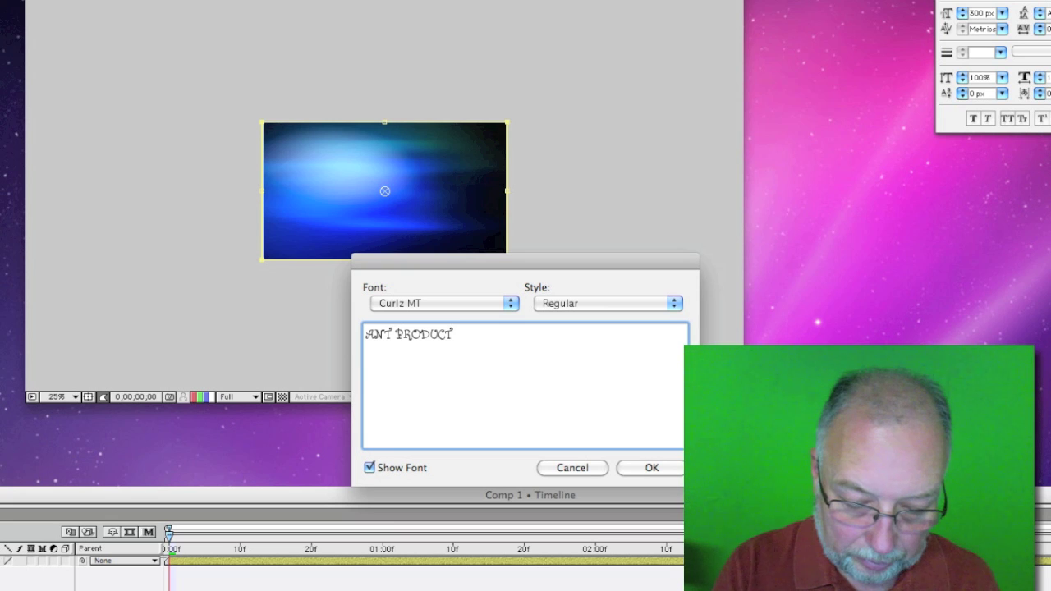
{"action": "type", "text": "IONS"}
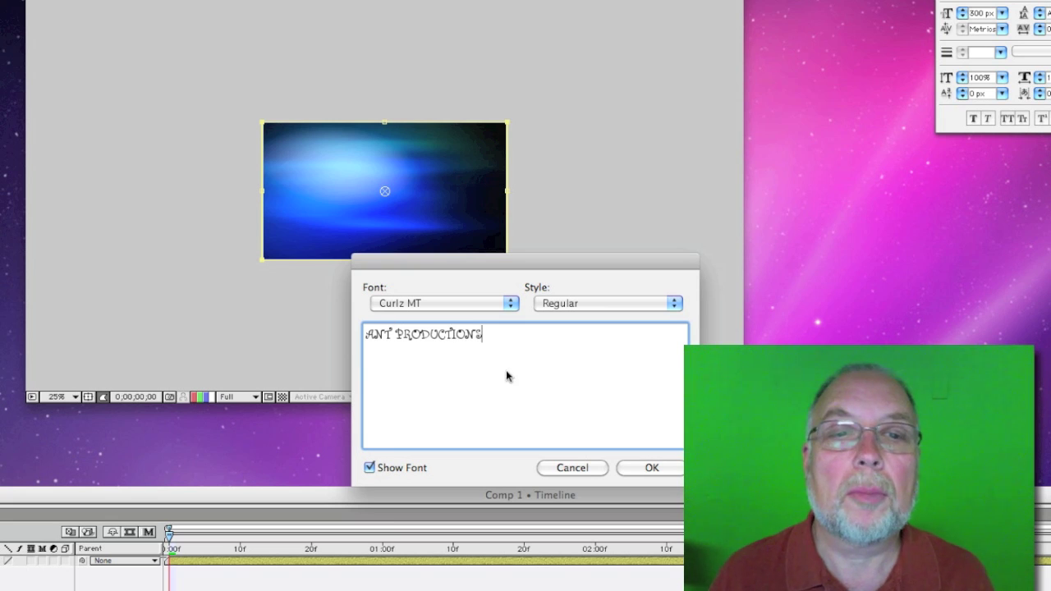
{"action": "left_click", "coordinate": [646, 468]}
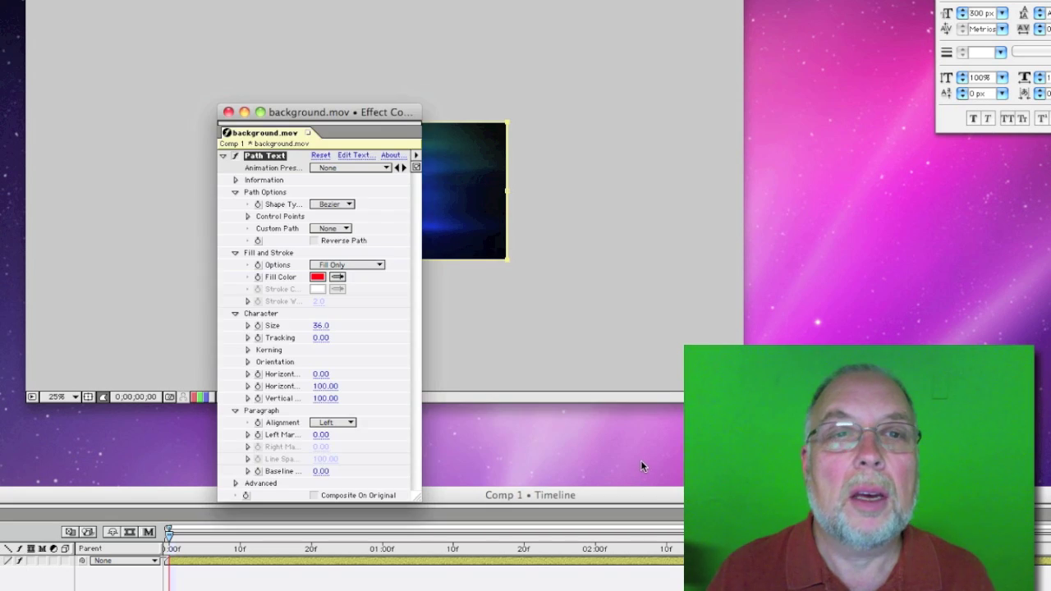
- Change the Path Text fill to white (FDFDFD) and raise its size from 36 to 104
{"action": "left_click_drag", "start_coordinate": [359, 112], "coordinate": [735, 58]}
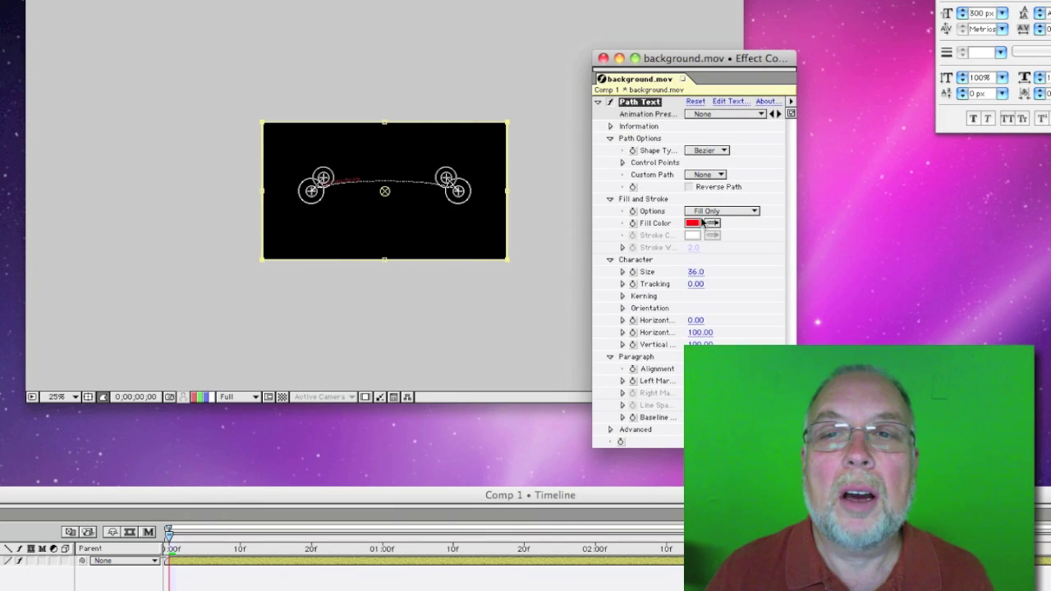
{"action": "left_click", "coordinate": [692, 223]}
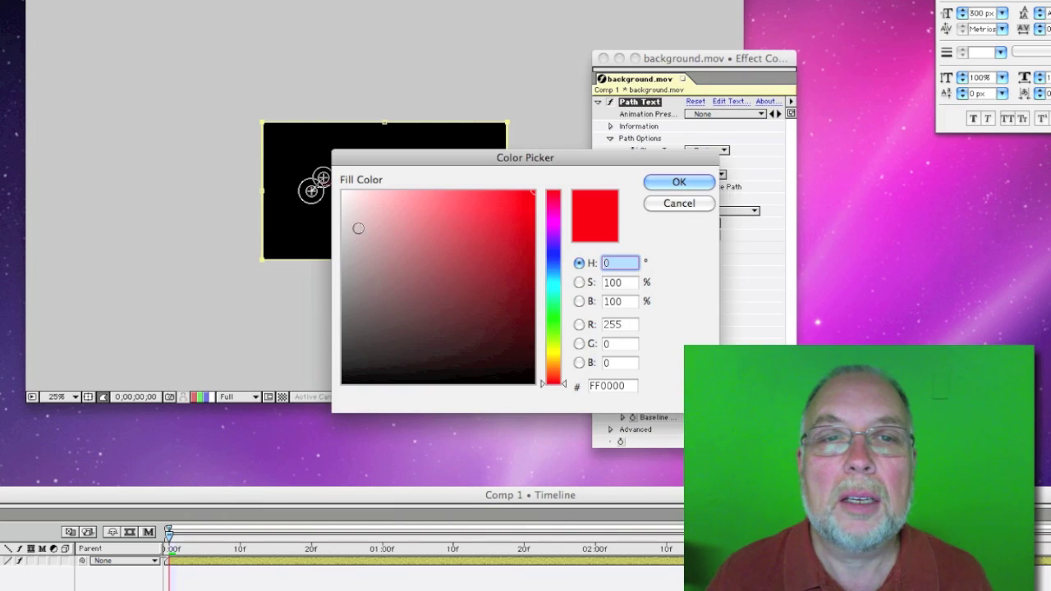
{"action": "left_click", "coordinate": [340, 192]}
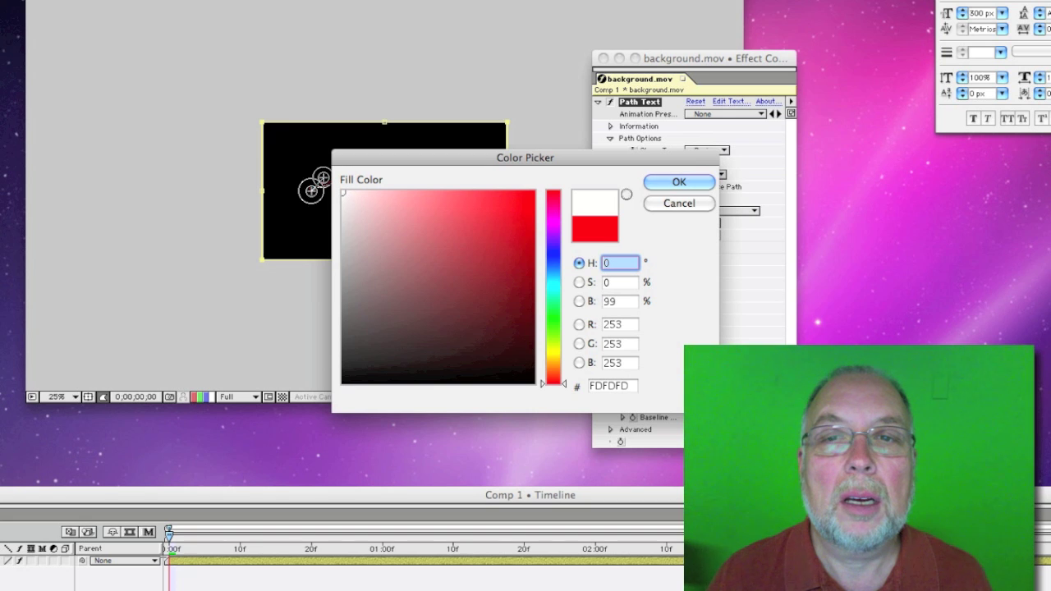
{"action": "key", "text": "Return"}
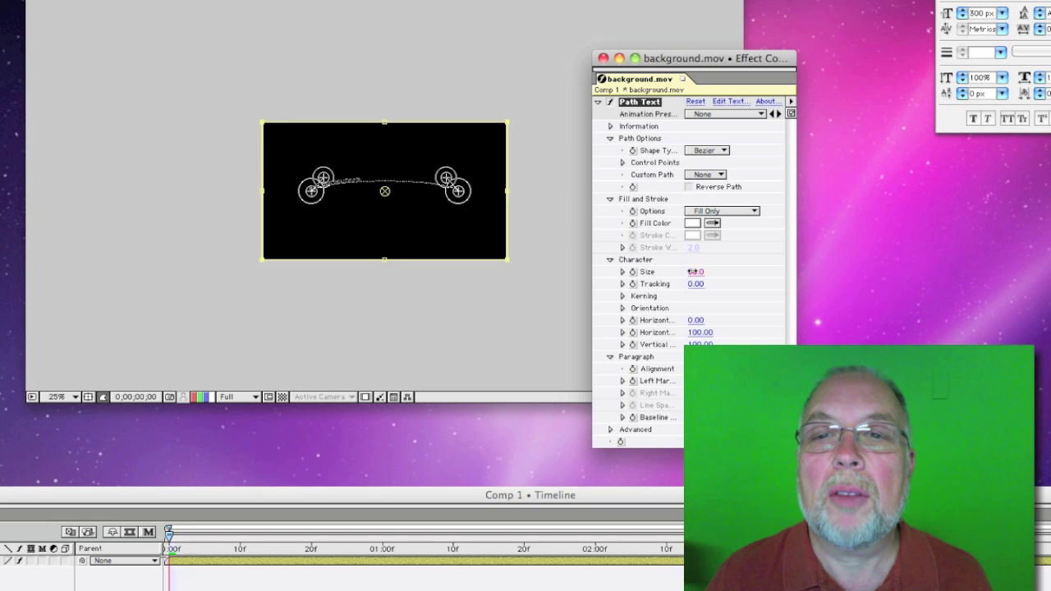
{"action": "left_click_drag", "start_coordinate": [692, 271], "coordinate": [742, 270]}
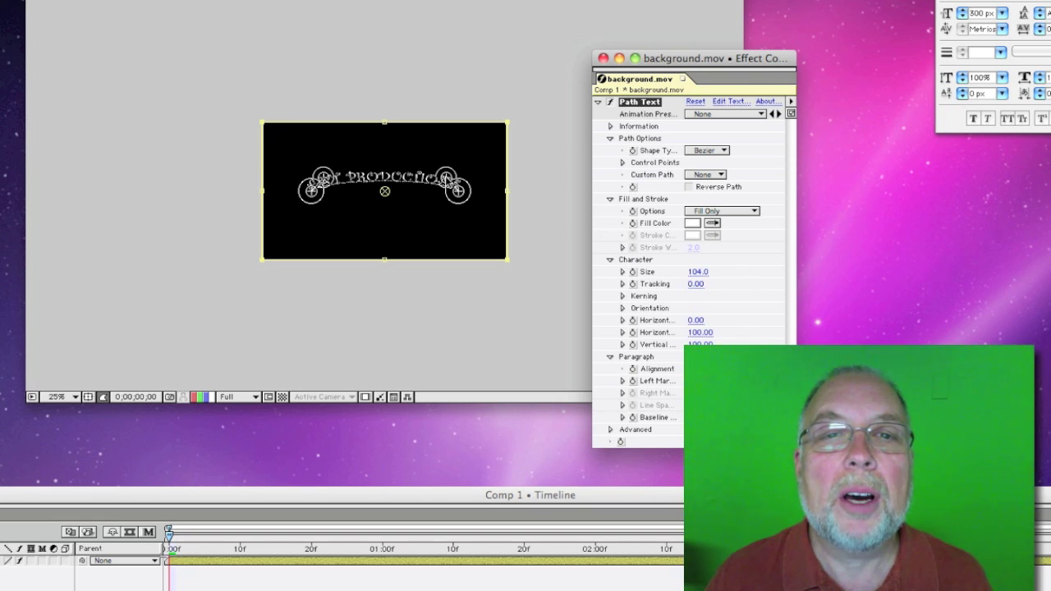
- Drag the text path's end points to bend ANT PRODUCTIONS into an arch
{"action": "left_click", "coordinate": [446, 182]}
{"action": "left_click_drag", "start_coordinate": [458, 192], "coordinate": [458, 189]}
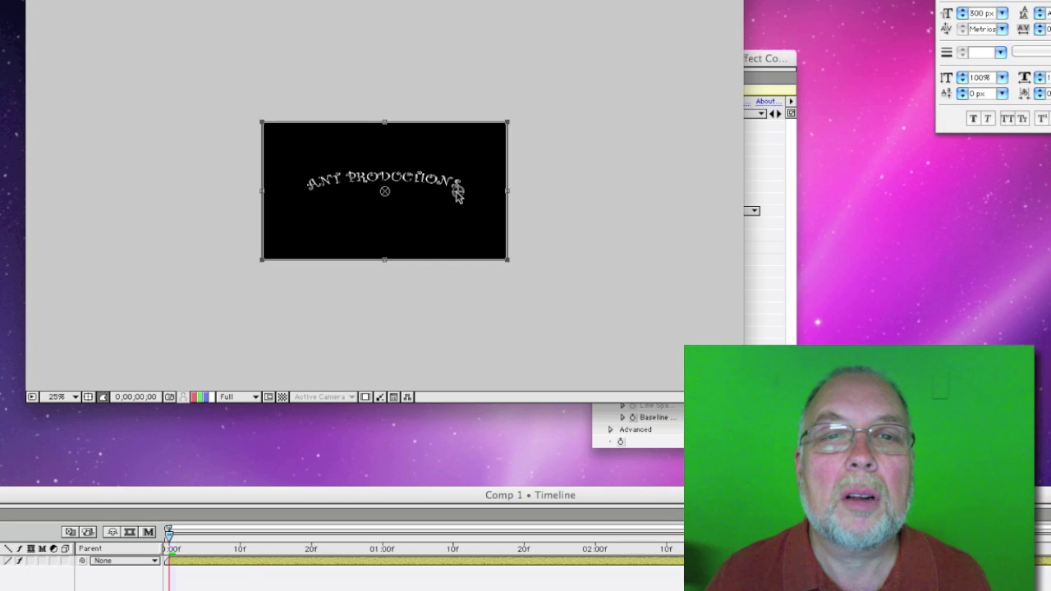
{"action": "mouse_move", "coordinate": [316, 189]}
{"action": "left_mouse_down"}
{"action": "mouse_move", "coordinate": [340, 191]}
{"action": "mouse_move", "coordinate": [327, 180]}
{"action": "left_mouse_up"}
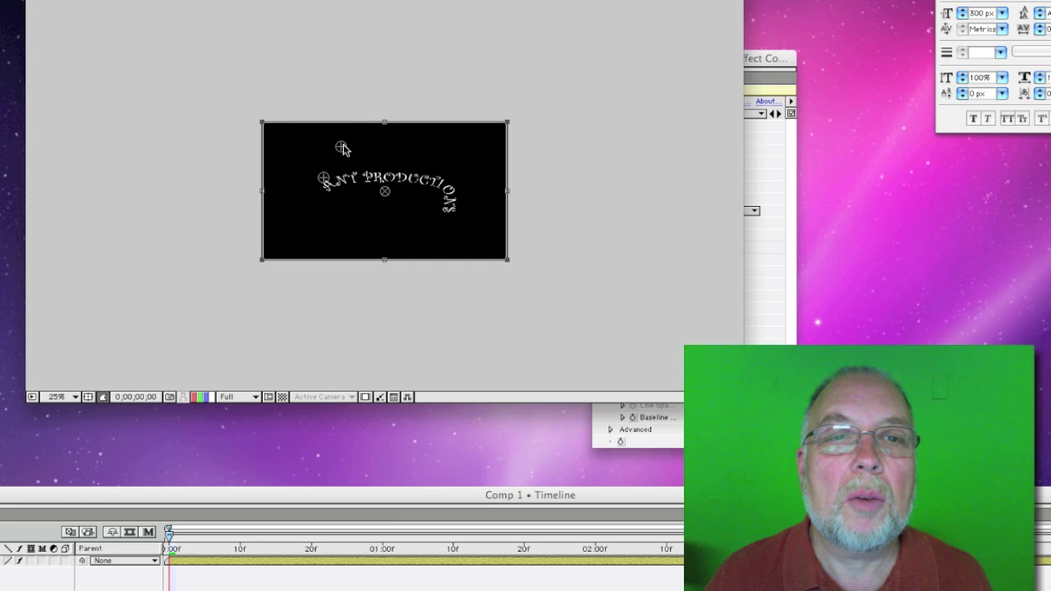
{"action": "left_click_drag", "start_coordinate": [454, 194], "coordinate": [419, 128]}
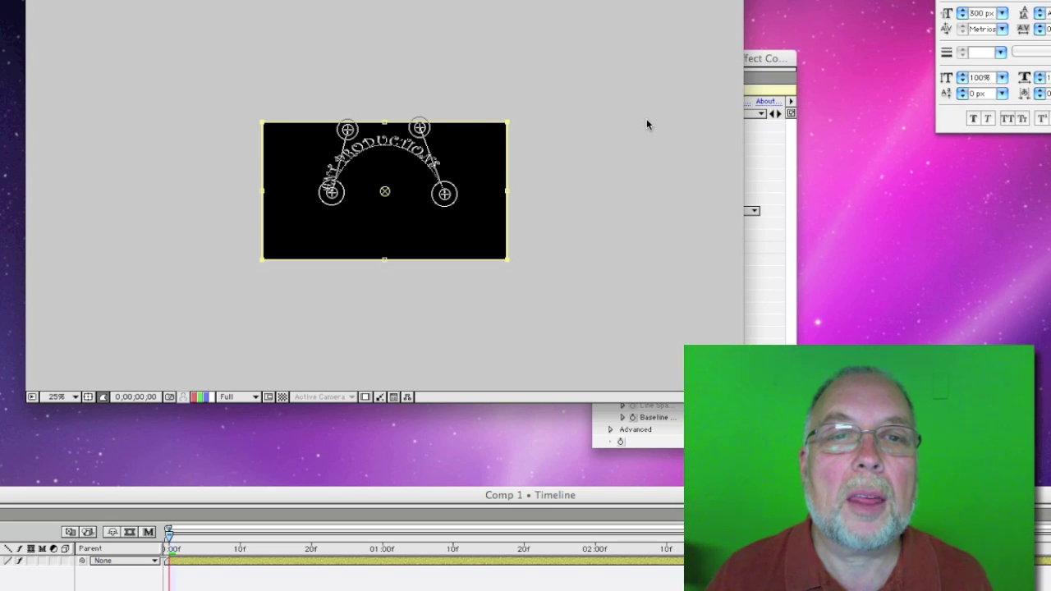
- Raise the Path Text size to 123 and move Effect Controls aside
{"action": "left_click", "coordinate": [764, 59]}
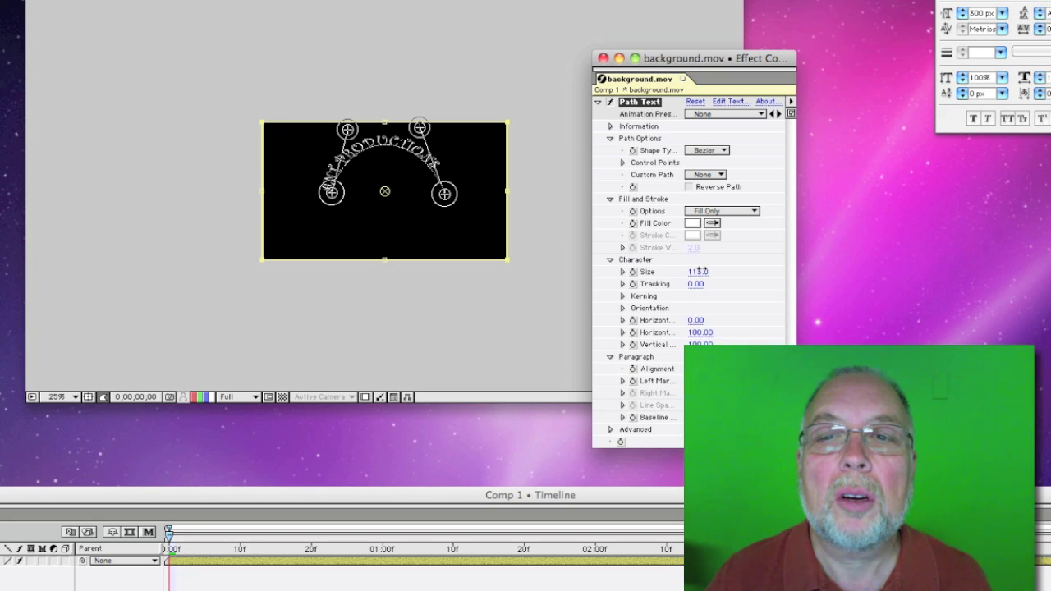
{"action": "left_click_drag", "start_coordinate": [698, 268], "coordinate": [704, 276]}
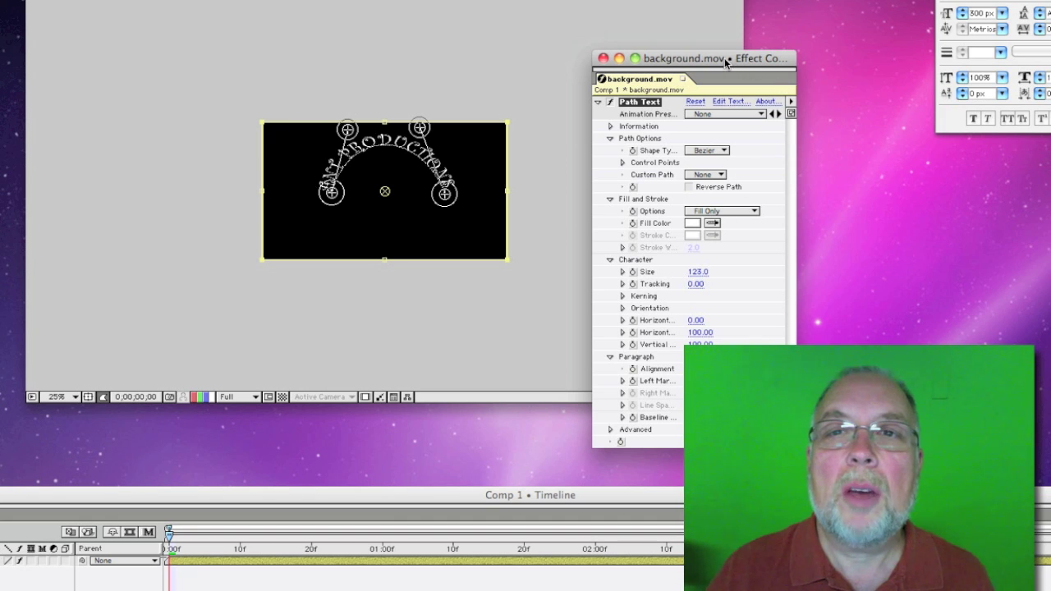
{"action": "left_click_drag", "start_coordinate": [726, 63], "coordinate": [931, 75]}
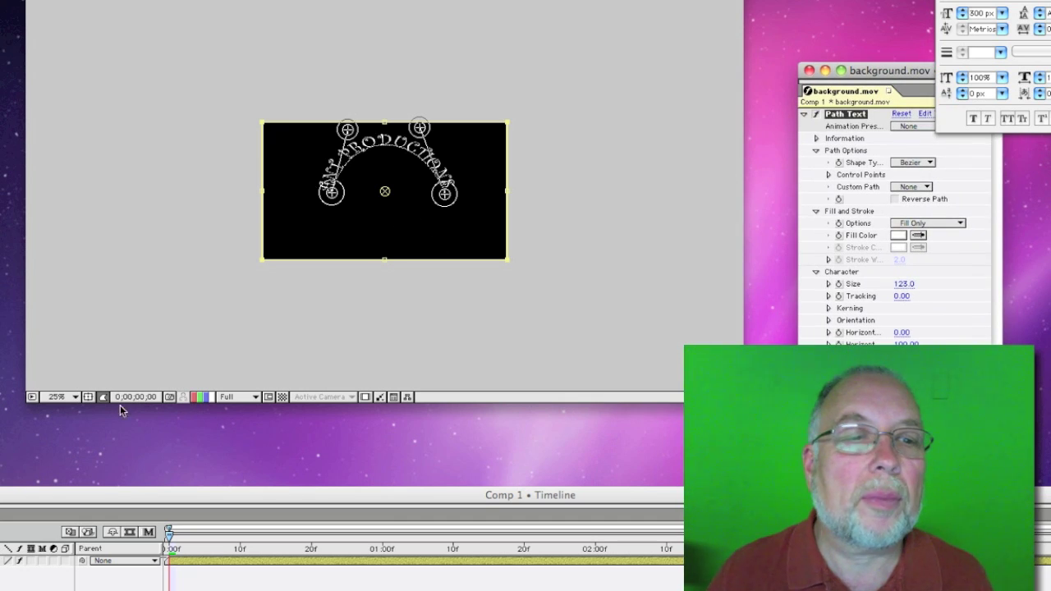
- View the composition at 50% and reselect the arched text layer
{"action": "left_click", "coordinate": [58, 397]}
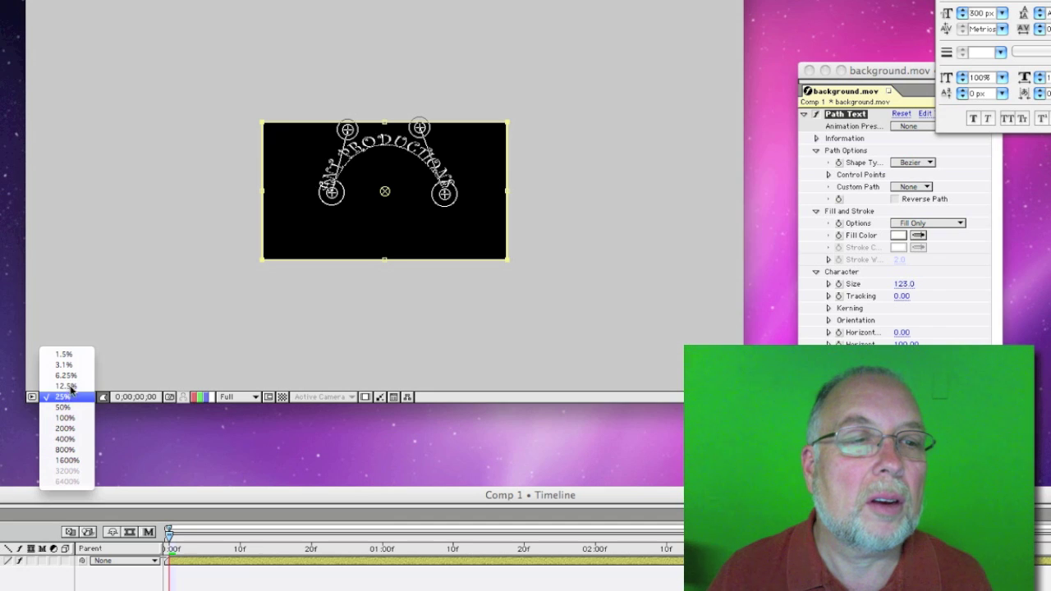
{"action": "left_click", "coordinate": [59, 415]}
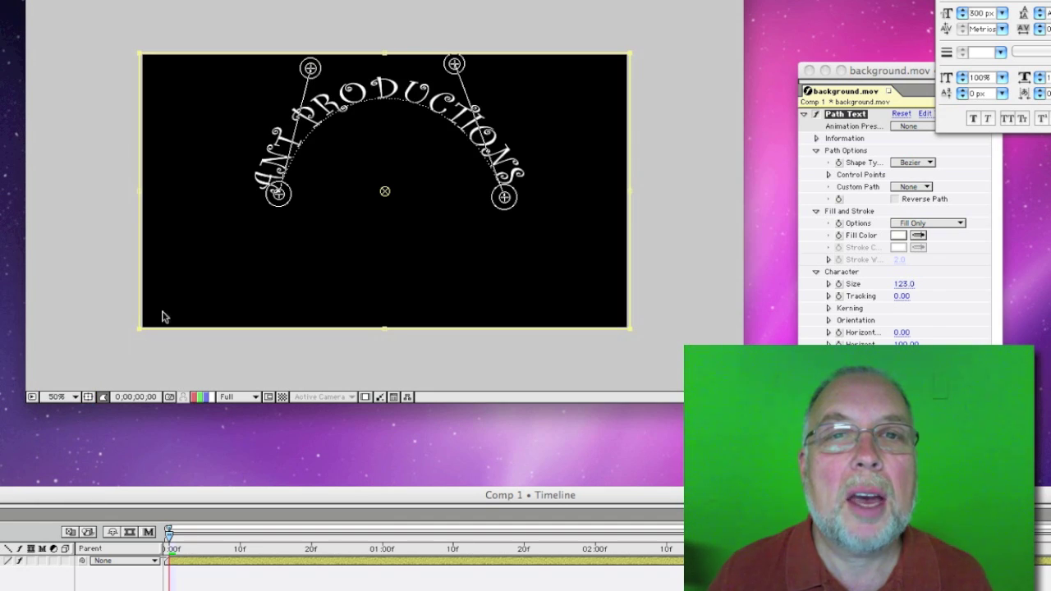
{"action": "left_click", "coordinate": [316, 71]}
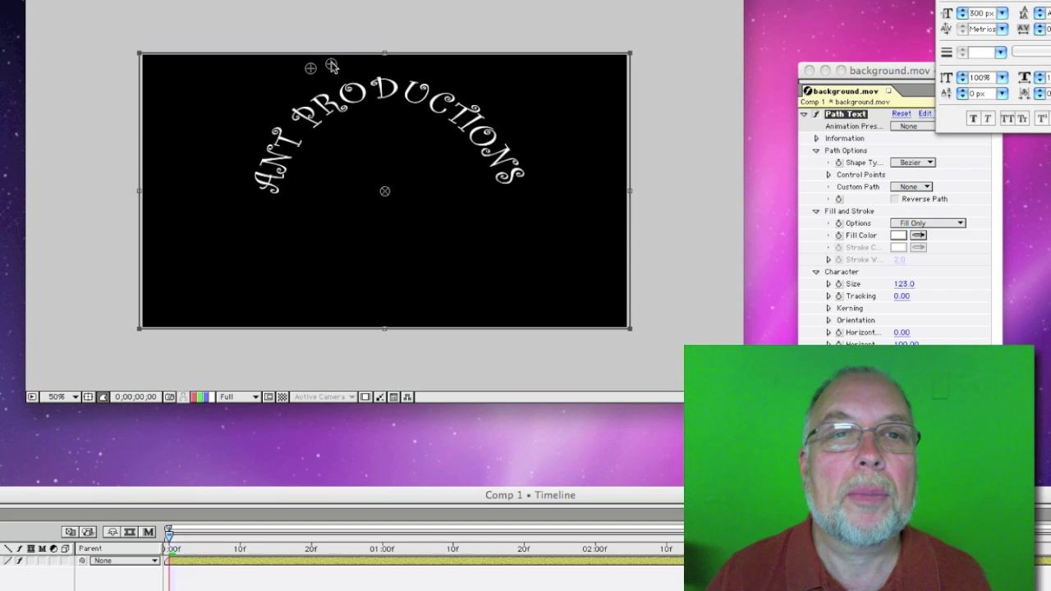
{"action": "left_click", "coordinate": [369, 162]}
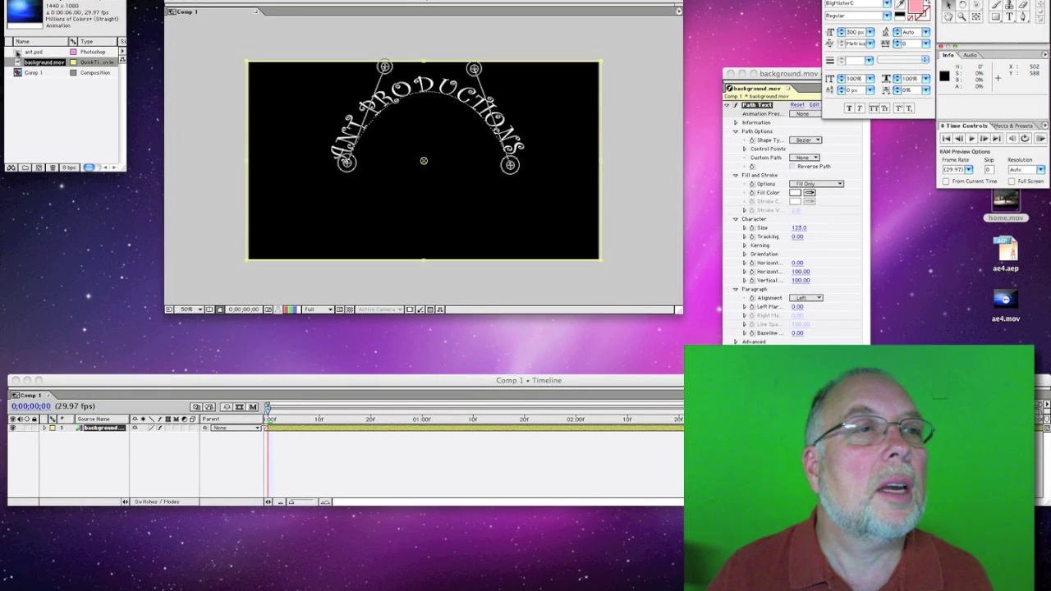
- Place ant.psd into the composition as a new layer
{"action": "left_click_drag", "start_coordinate": [37, 62], "coordinate": [429, 212]}
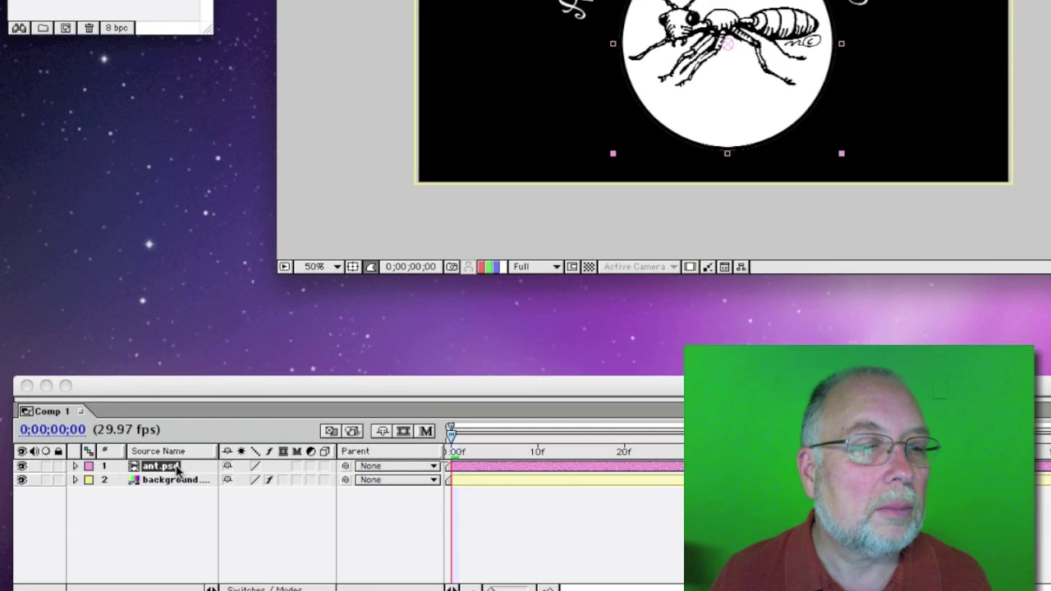
{"action": "left_click", "coordinate": [134, 469]}
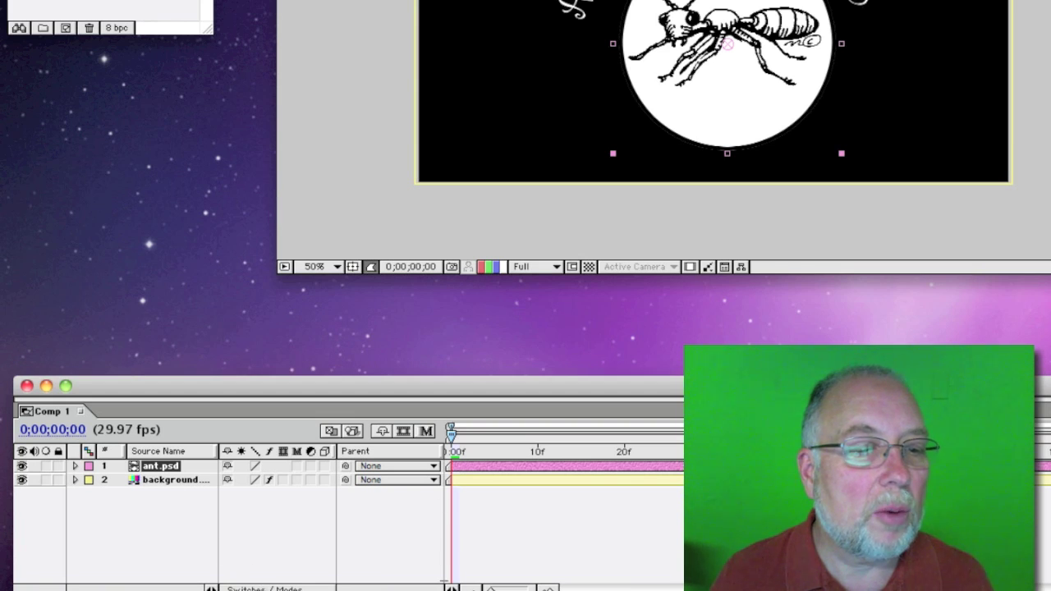
{"action": "left_click", "coordinate": [264, 589]}
{"action": "left_click", "coordinate": [264, 588]}
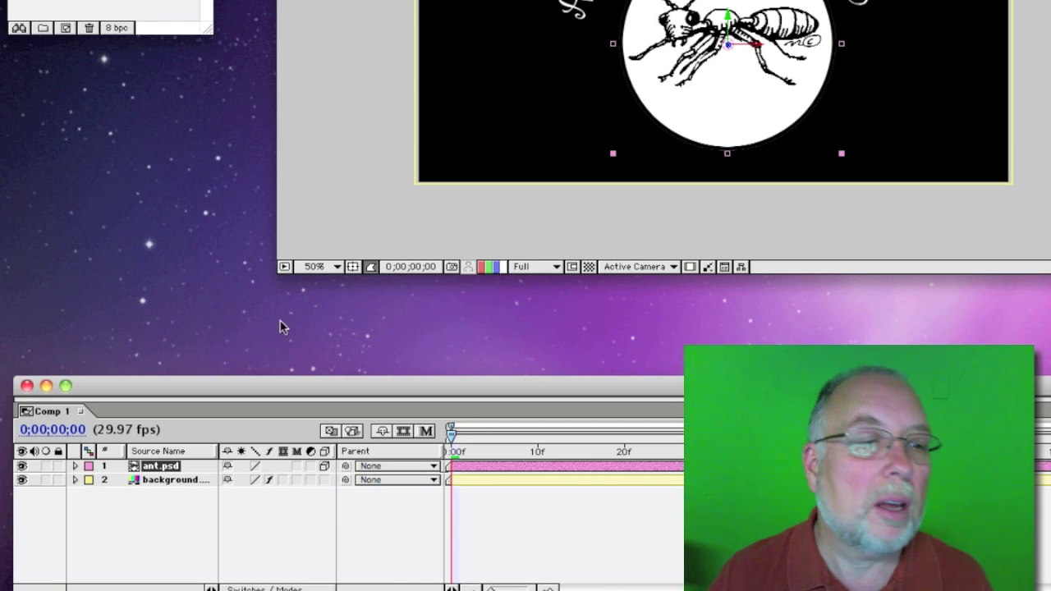
- Keyframe the ant layer's Y Rotation from 0x at 0:00 to 5x at 1:00
{"action": "left_click", "coordinate": [76, 467]}
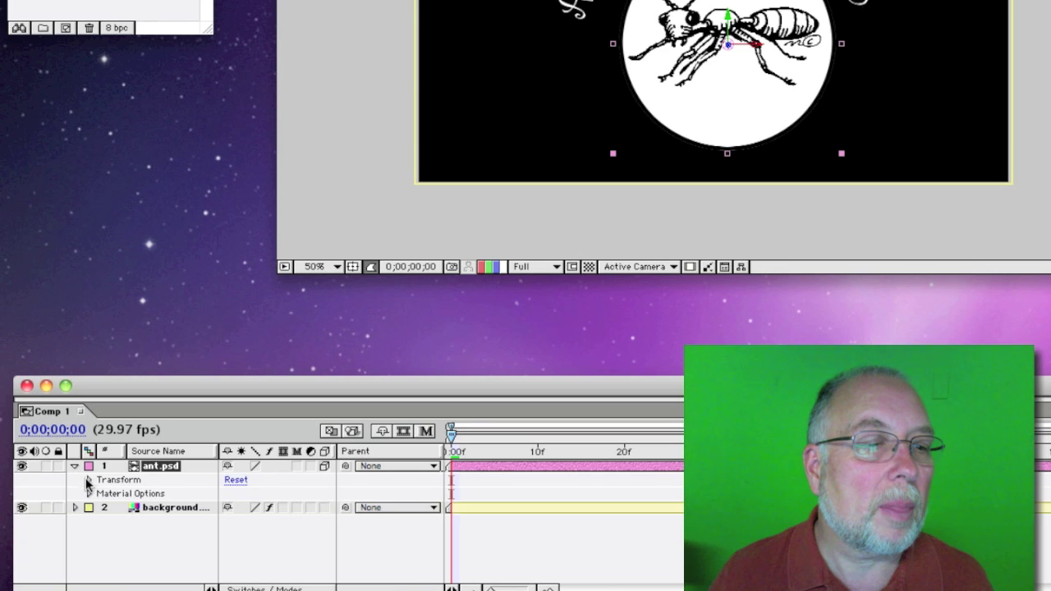
{"action": "left_click", "coordinate": [88, 480]}
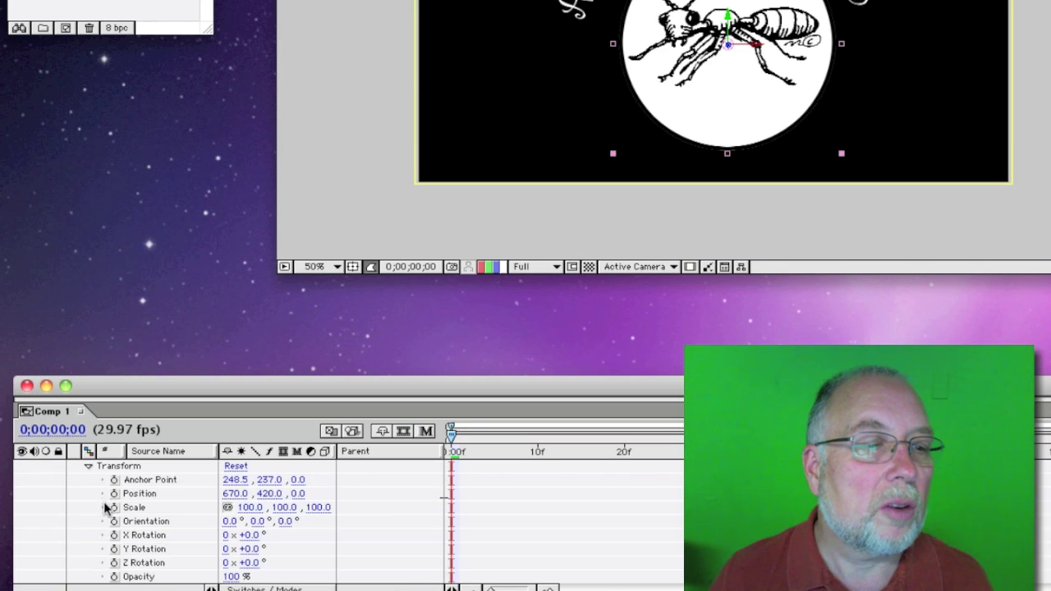
{"action": "left_click", "coordinate": [114, 550]}
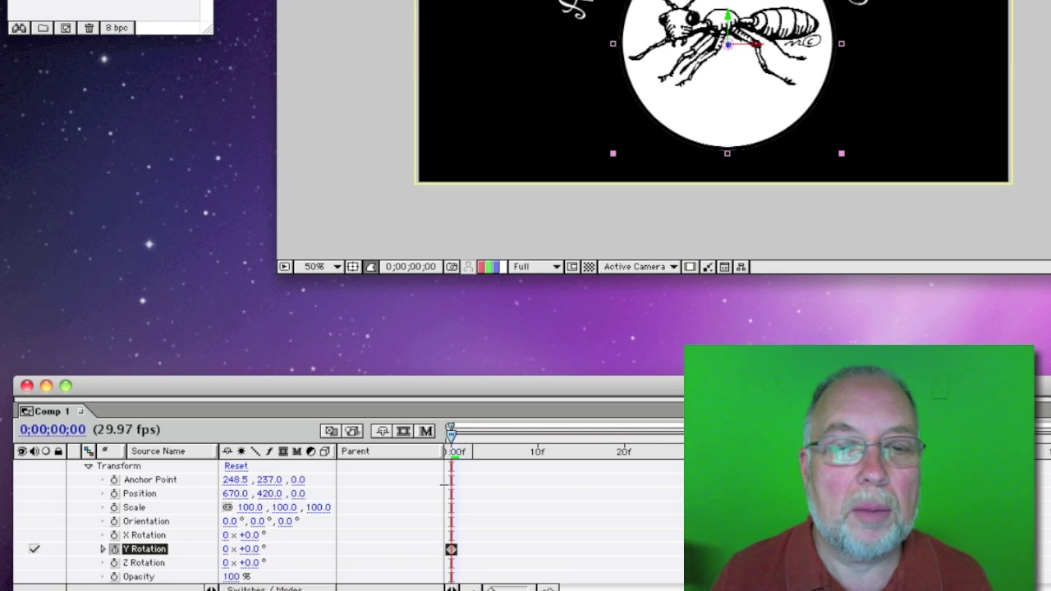
{"action": "left_click", "coordinate": [711, 450]}
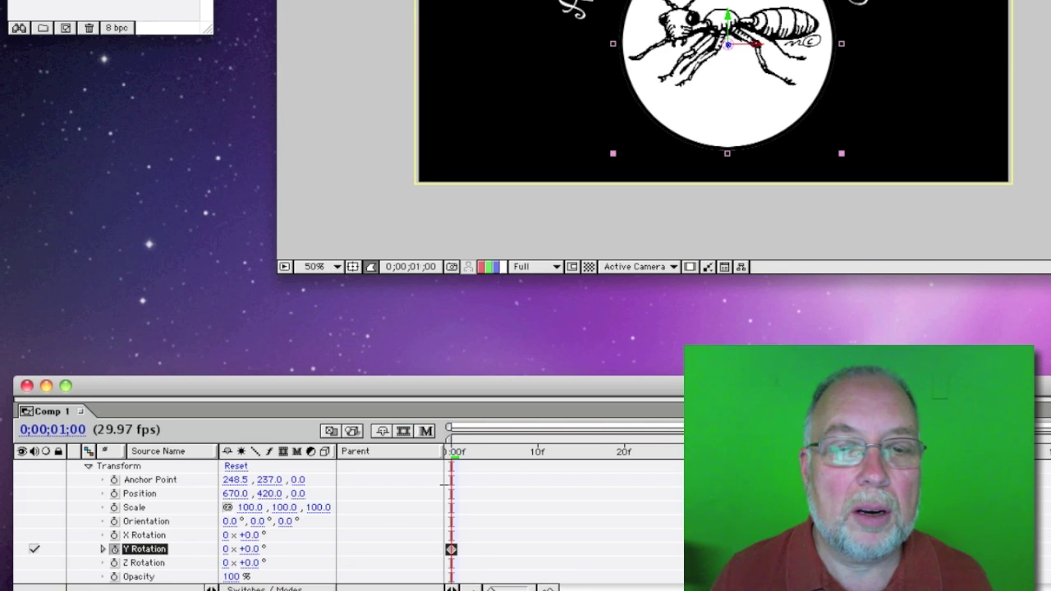
{"action": "left_click", "coordinate": [226, 548]}
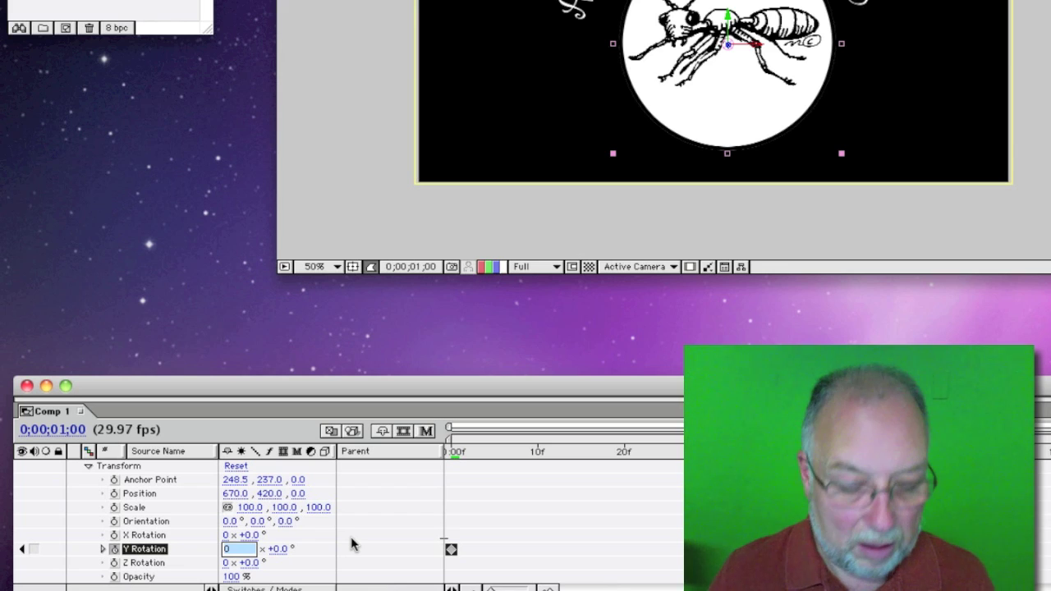
{"action": "type", "text": "5"}
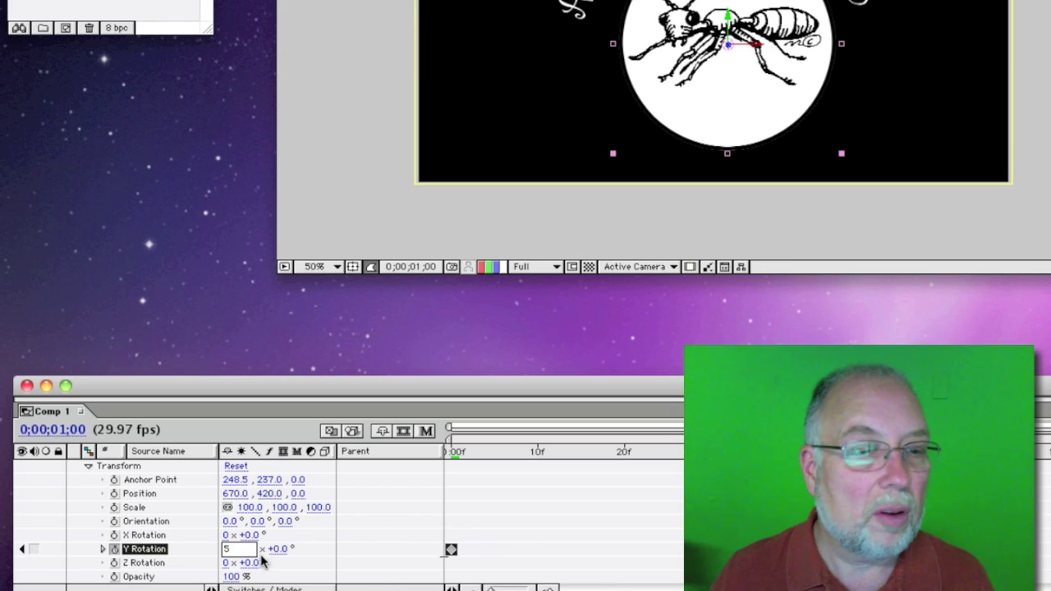
{"action": "key", "text": "Return"}
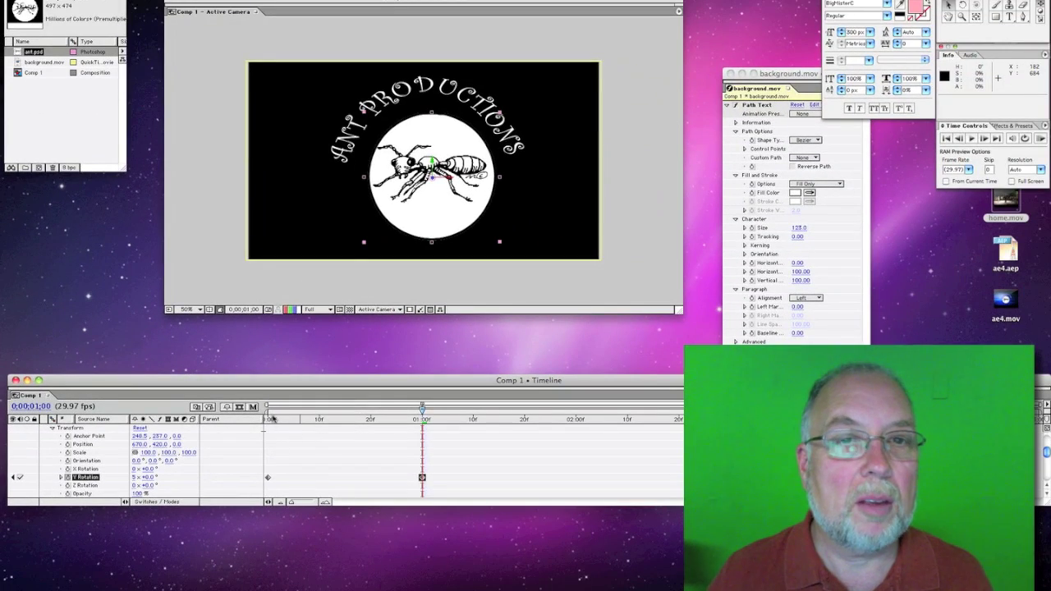
- Scrub through the first second to check the spin, then return to the start
{"action": "left_click_drag", "start_coordinate": [456, 432], "coordinate": [490, 447]}
{"action": "left_click_drag", "start_coordinate": [293, 419], "coordinate": [423, 419]}
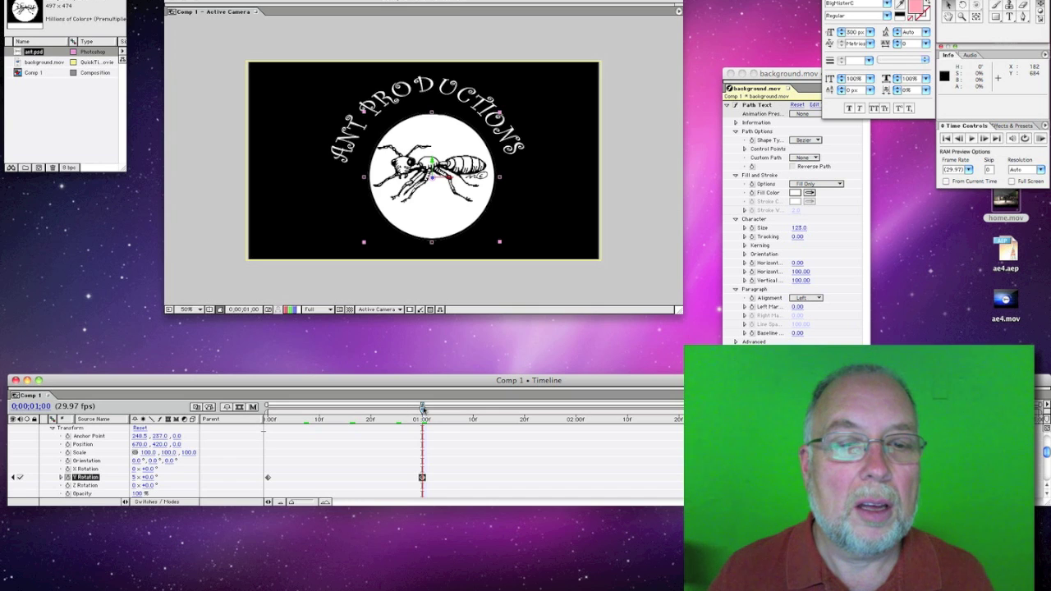
{"action": "left_click_drag", "start_coordinate": [422, 409], "coordinate": [268, 411]}
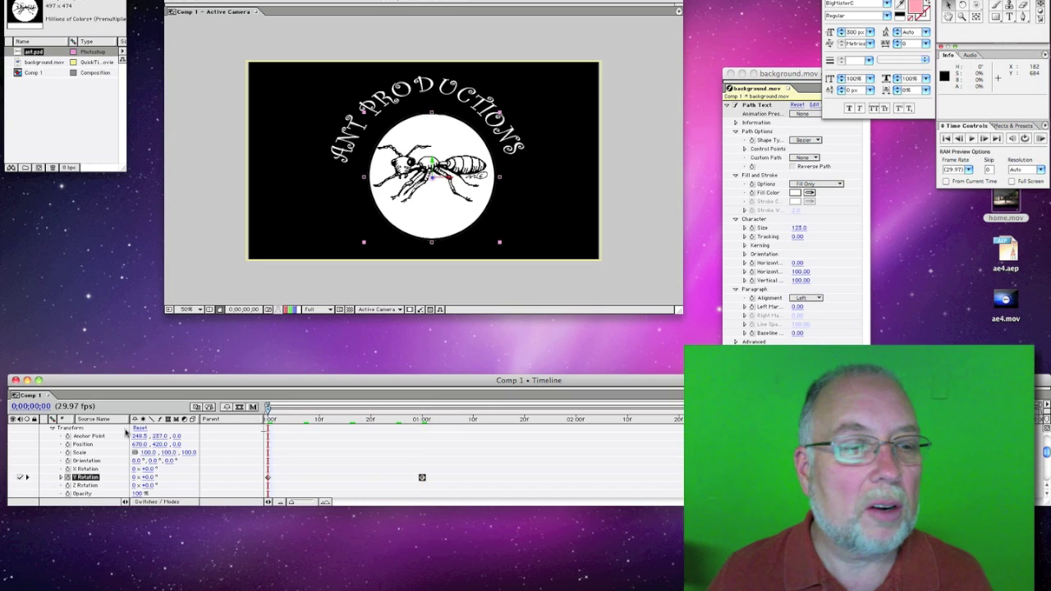
- Collapse the ant layer and add background.mov as another layer
{"action": "left_click", "coordinate": [53, 429]}
{"action": "left_click", "coordinate": [45, 428]}
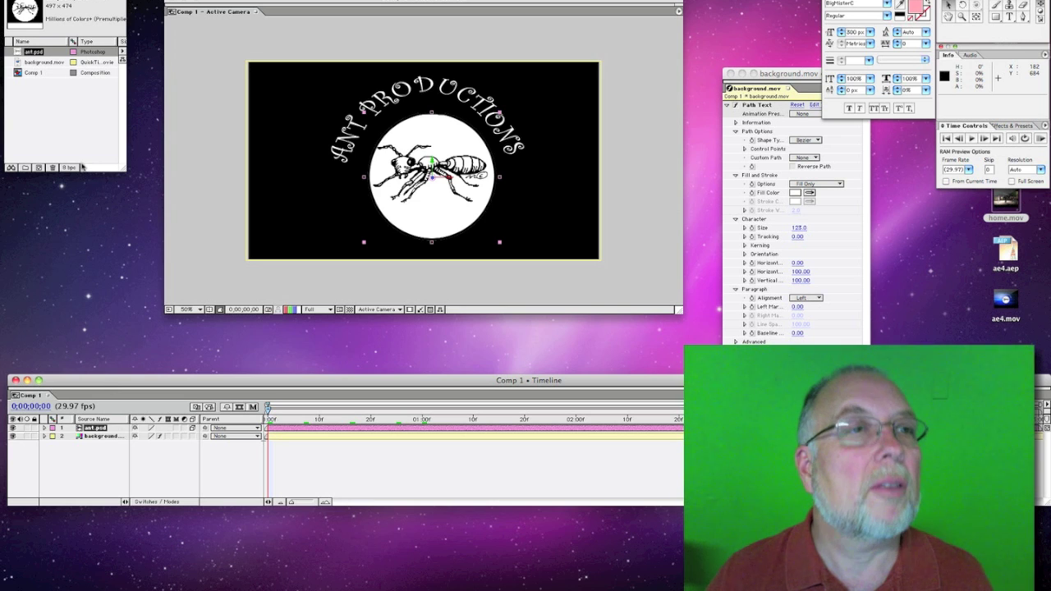
{"action": "left_click", "coordinate": [35, 108]}
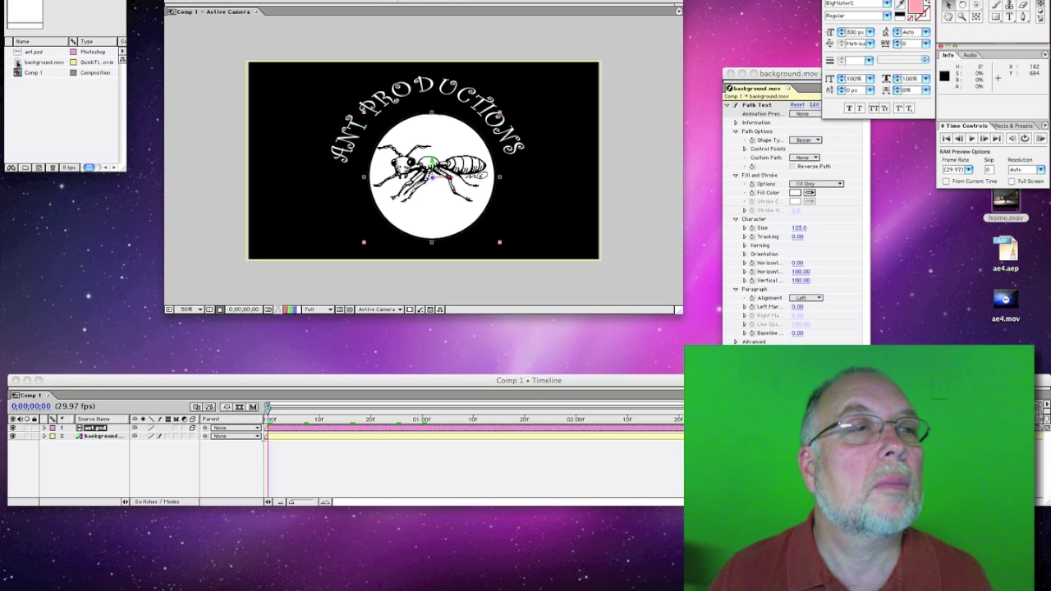
{"action": "left_click_drag", "start_coordinate": [16, 63], "coordinate": [265, 444]}
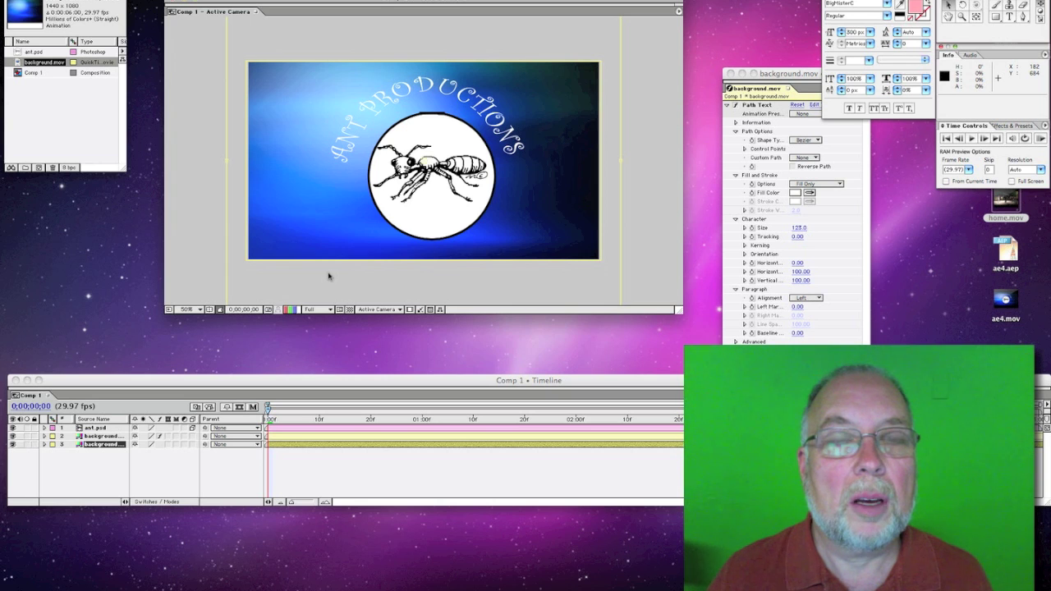
- At 25% view, scale the background movie to 90%, 68% to match the frame
{"action": "left_click", "coordinate": [188, 309]}
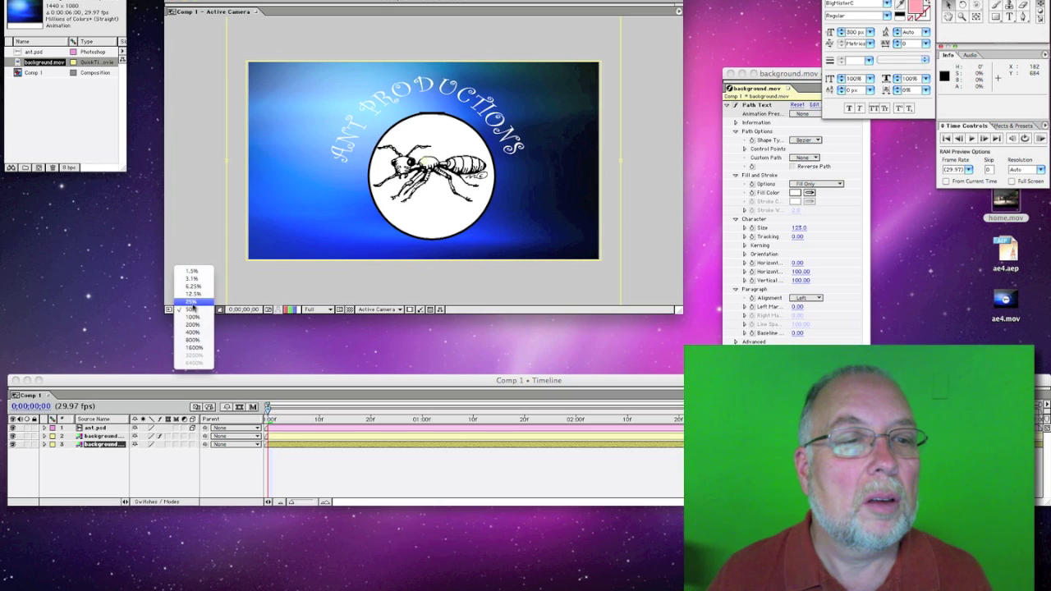
{"action": "left_click", "coordinate": [193, 303]}
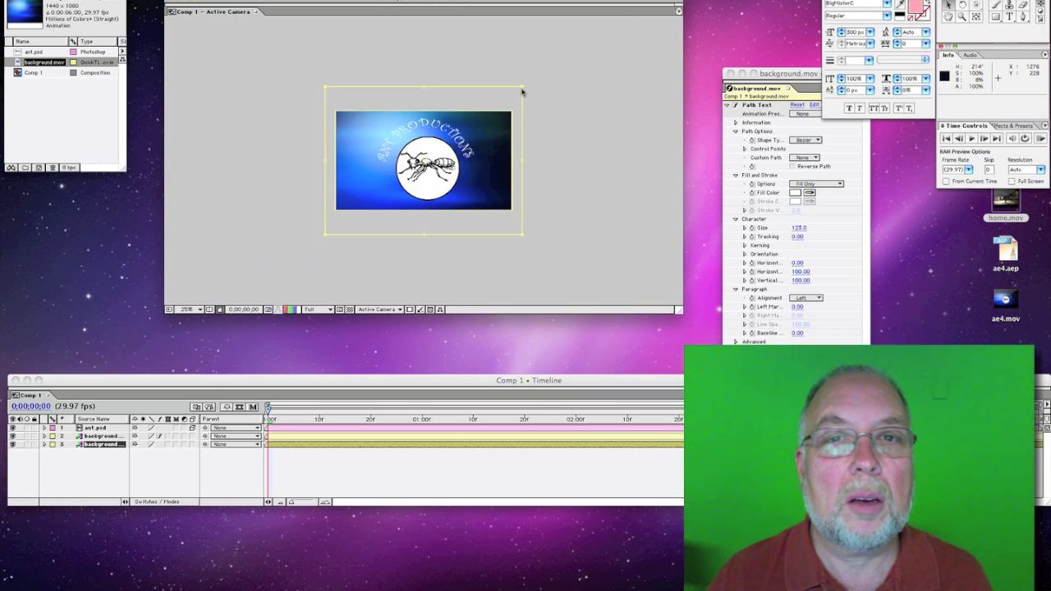
{"action": "left_click_drag", "start_coordinate": [519, 92], "coordinate": [512, 115]}
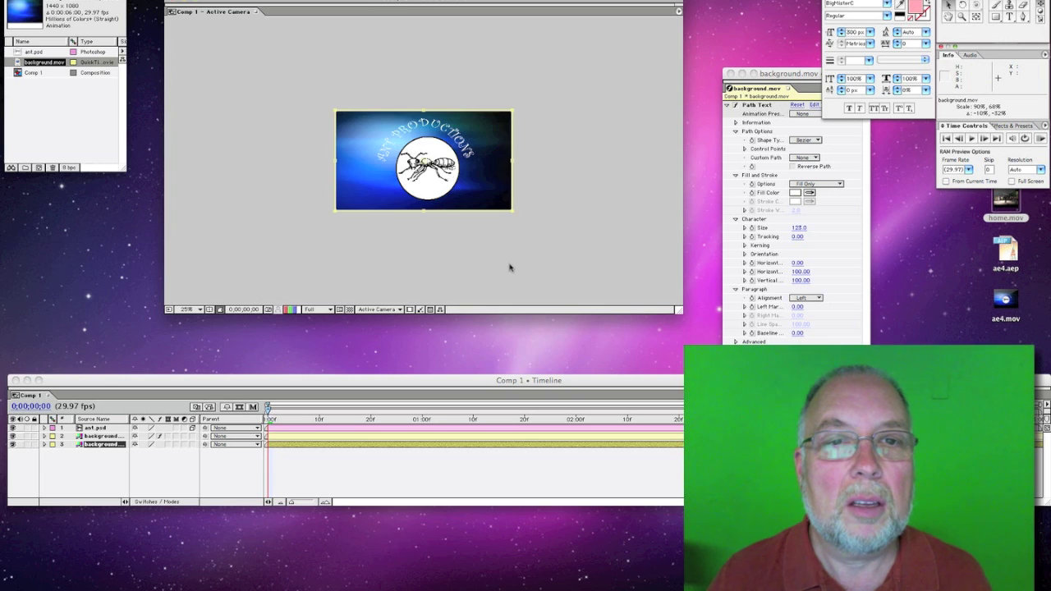
{"action": "left_click", "coordinate": [90, 444]}
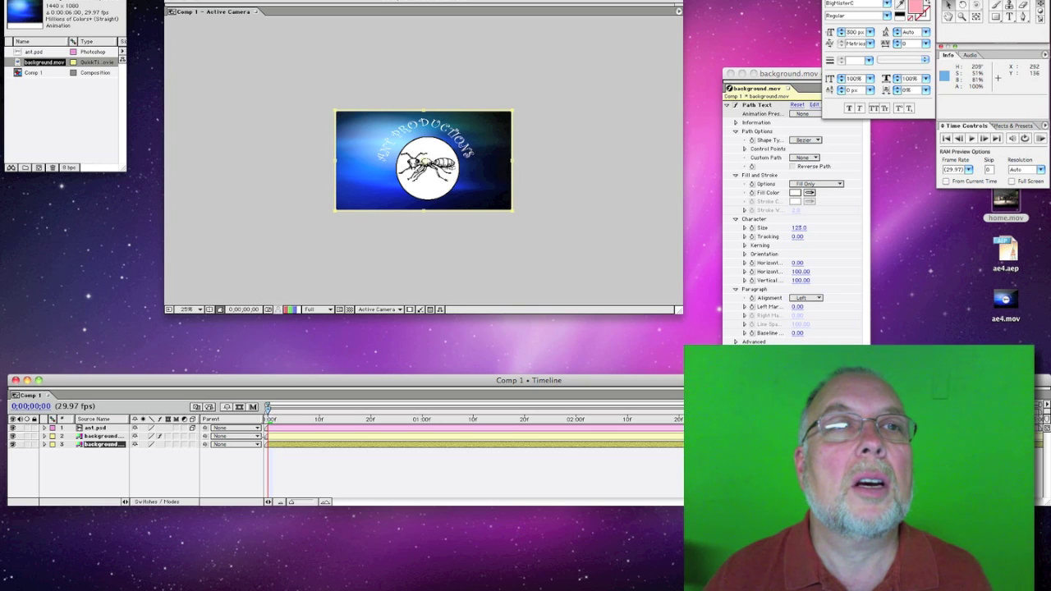
- Apply Brightness & Contrast to background.mov with Brightness -100 and Contrast 31
{"action": "left_click", "coordinate": [247, 1]}
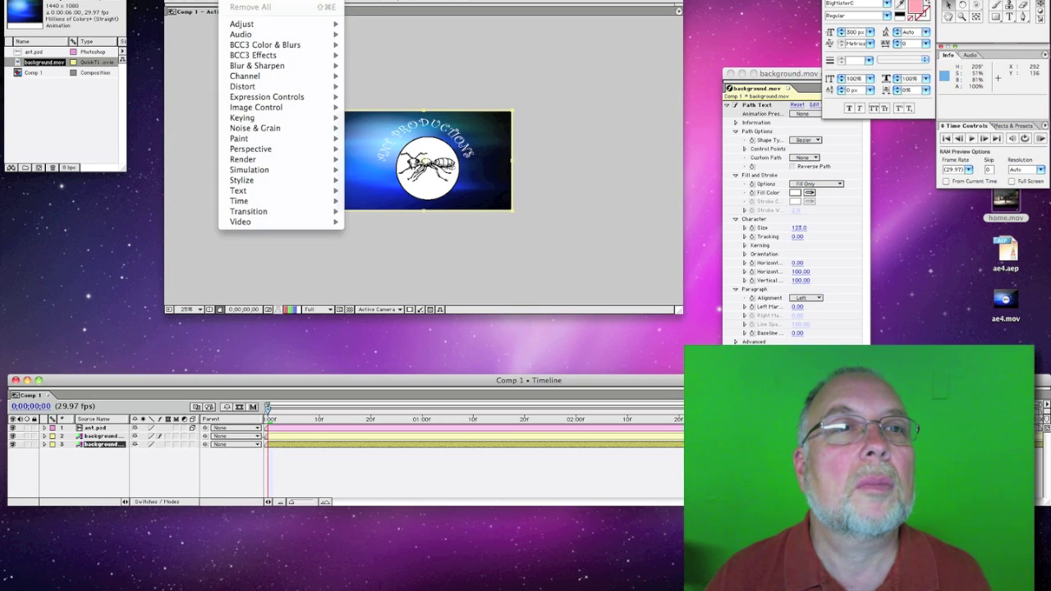
{"action": "mouse_move", "coordinate": [250, 77]}
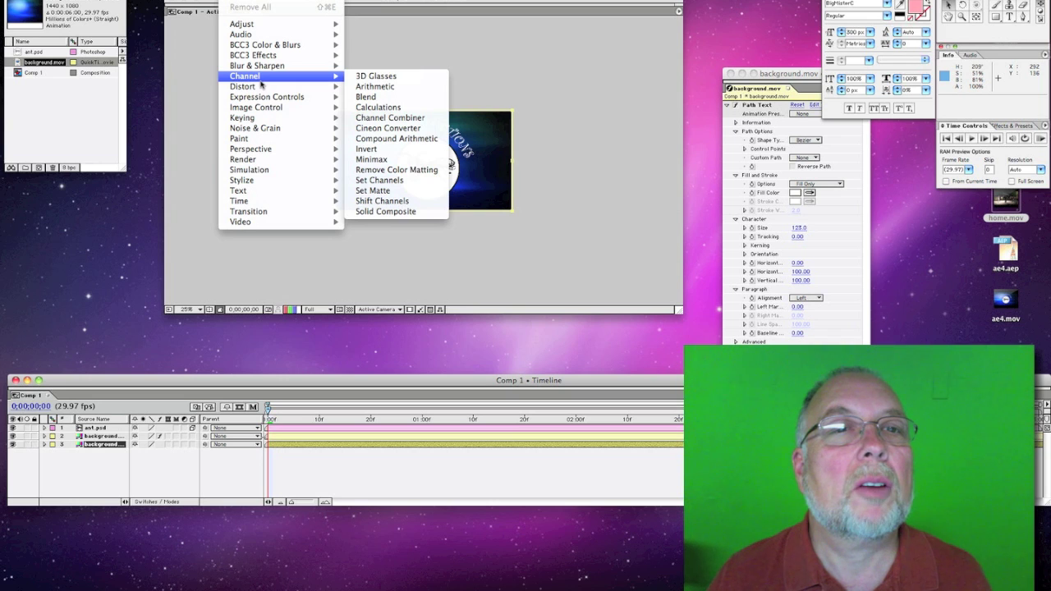
{"action": "mouse_move", "coordinate": [263, 109]}
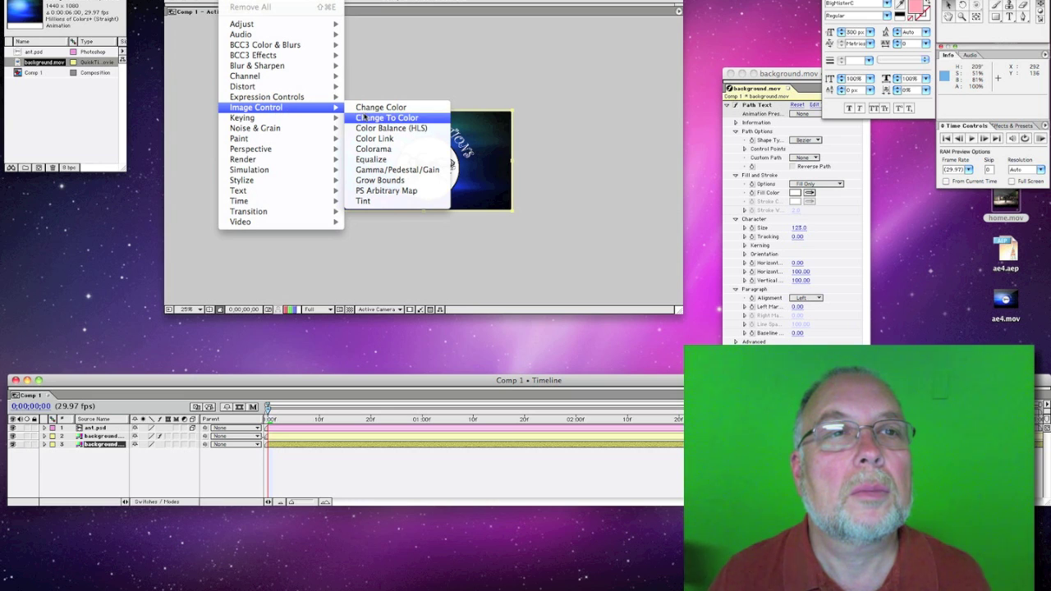
{"action": "mouse_move", "coordinate": [312, 23]}
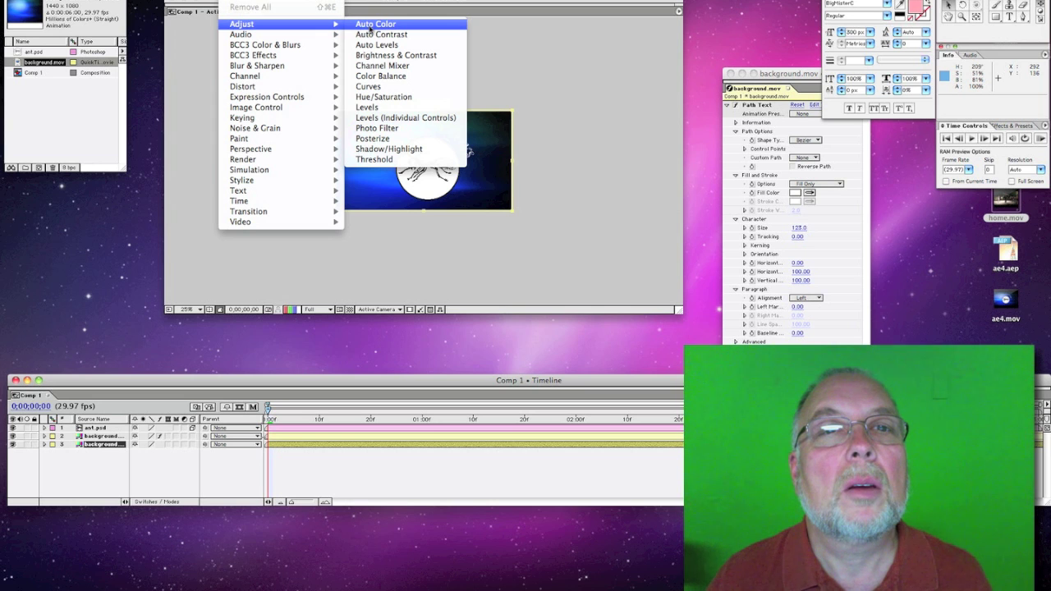
{"action": "left_click", "coordinate": [389, 55]}
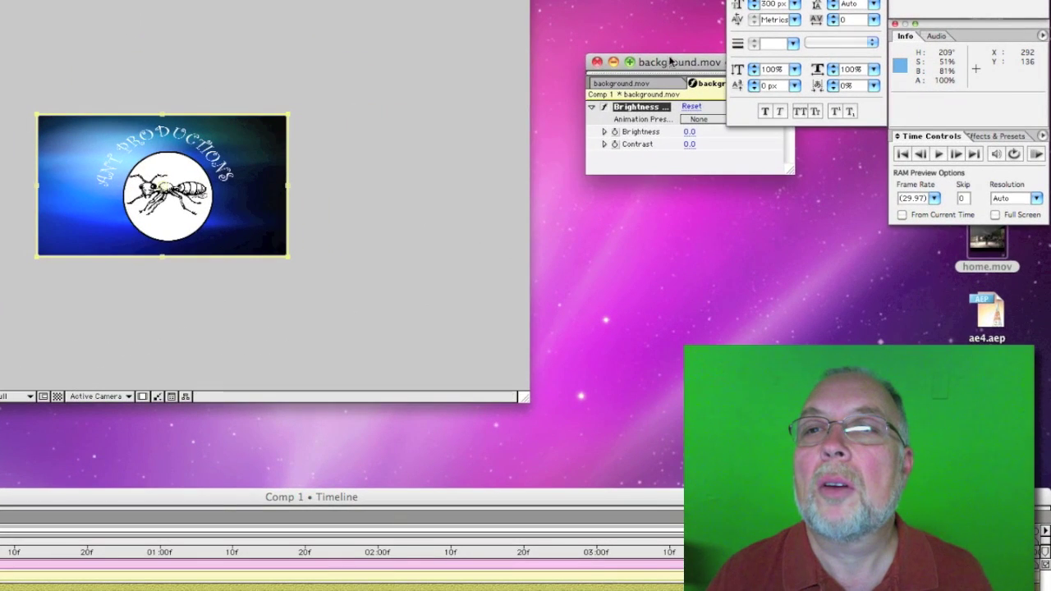
{"action": "left_click_drag", "start_coordinate": [747, 73], "coordinate": [660, 62]}
{"action": "left_click_drag", "start_coordinate": [567, 117], "coordinate": [536, 120]}
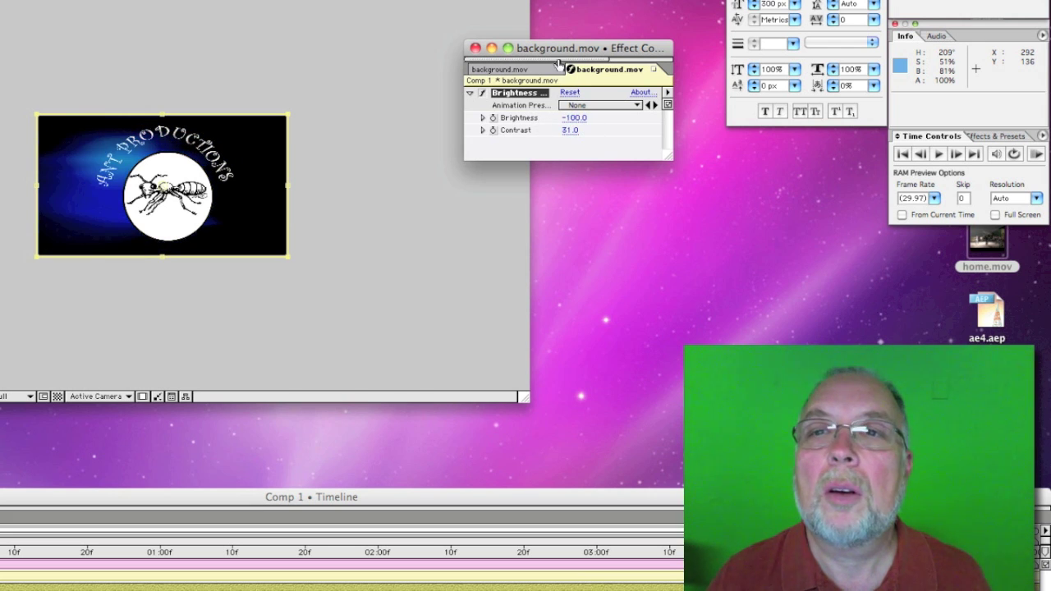
{"action": "left_click_drag", "start_coordinate": [571, 47], "coordinate": [728, 135]}
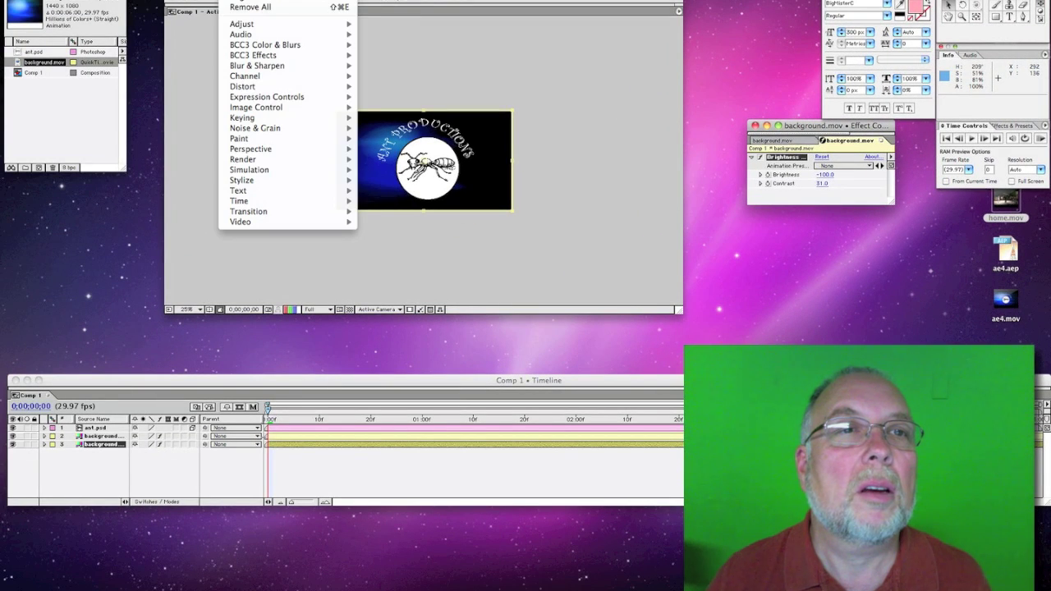
- Add Hue/Saturation at Master Saturation -100 to the background, then view at 50%
{"action": "mouse_move", "coordinate": [240, 25]}
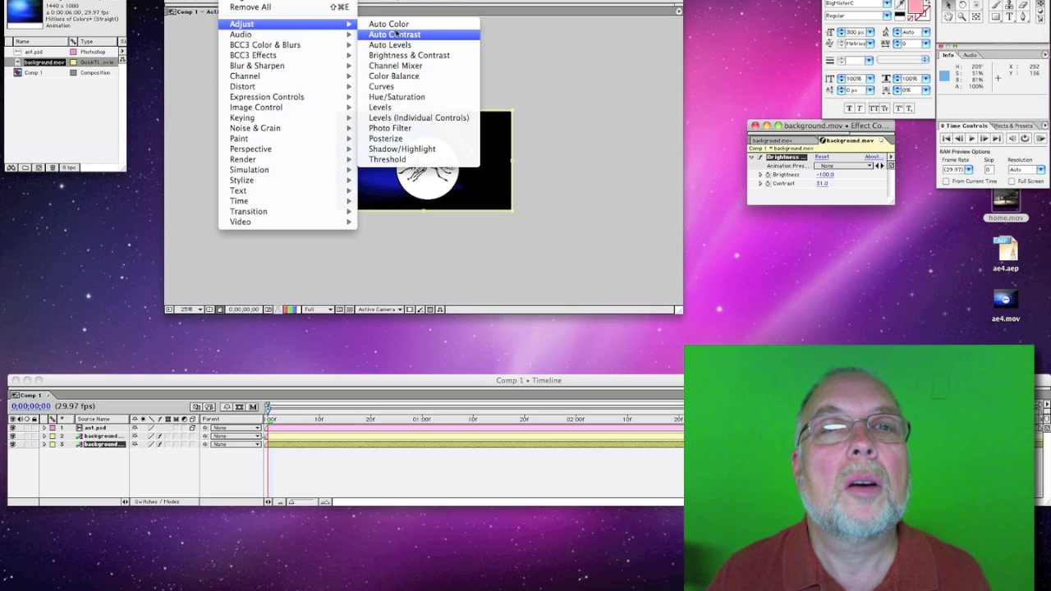
{"action": "left_click", "coordinate": [399, 97]}
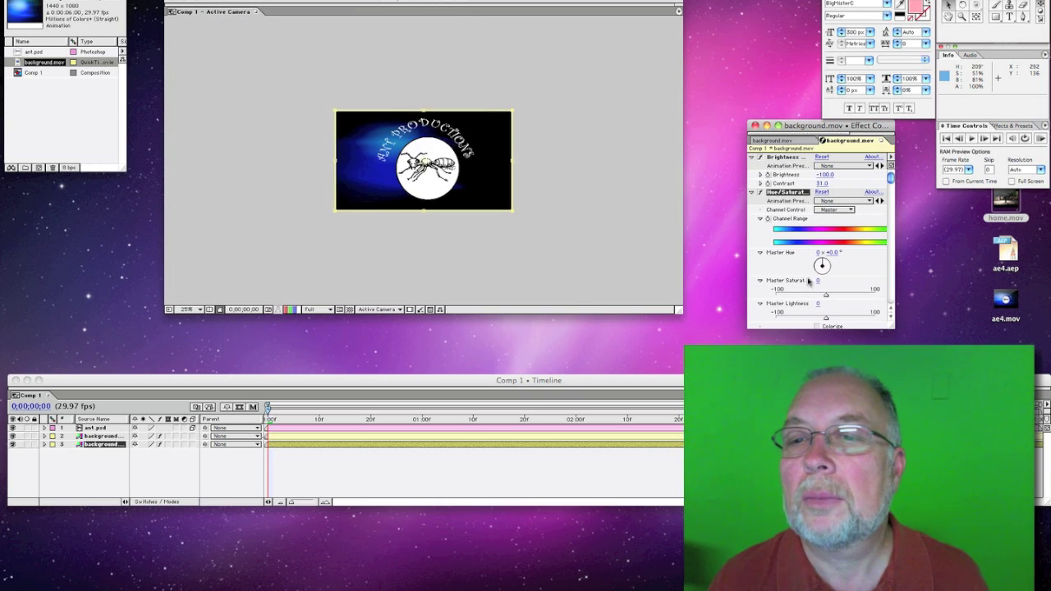
{"action": "left_click_drag", "start_coordinate": [826, 297], "coordinate": [772, 297]}
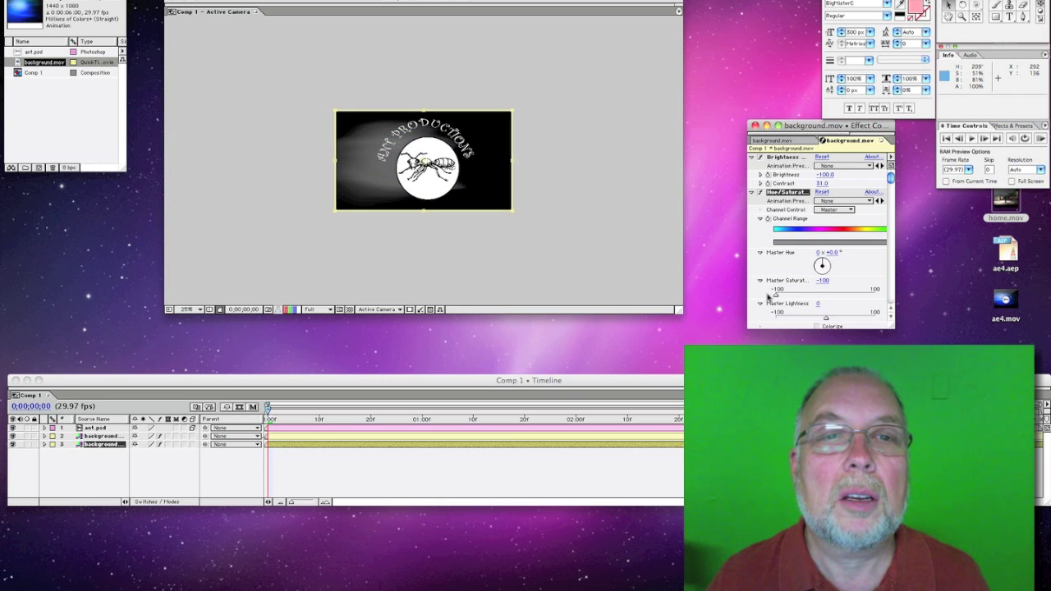
{"action": "left_click", "coordinate": [189, 309]}
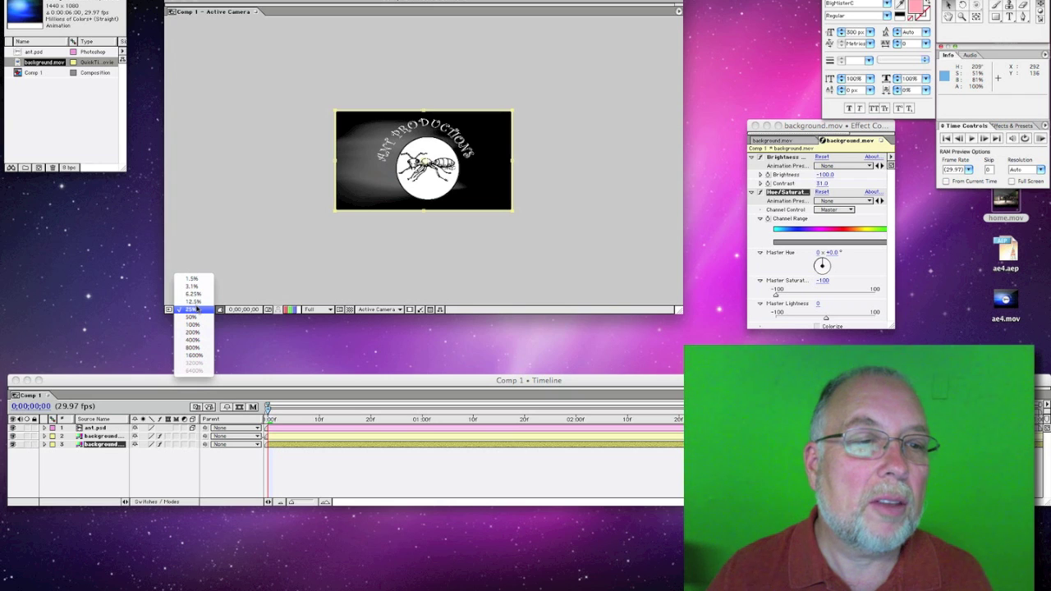
{"action": "left_click", "coordinate": [196, 317]}
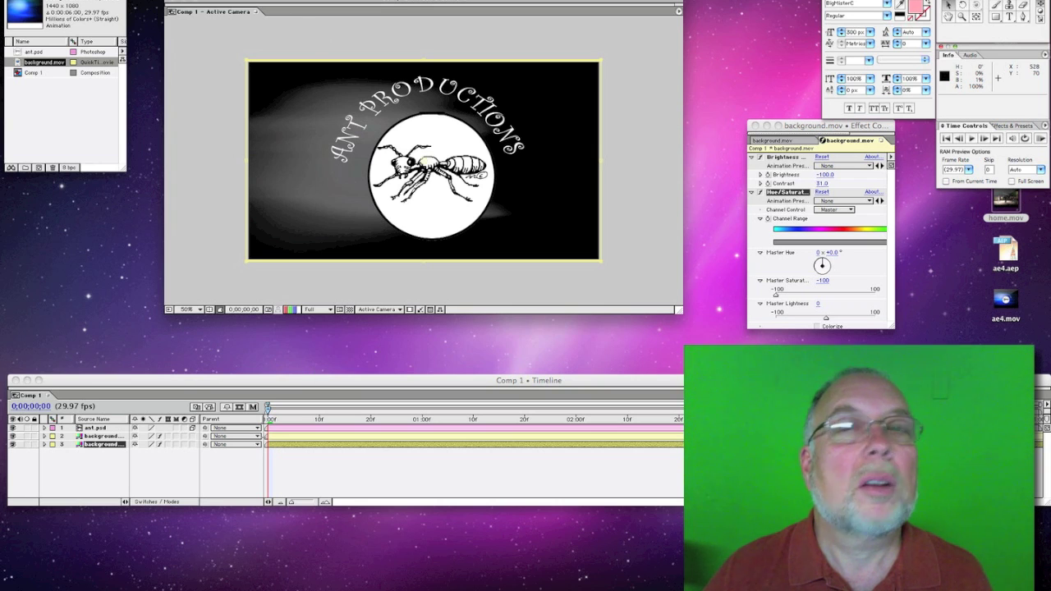
- Play a preview of the spinning ant disk, then return to frame 0
{"action": "left_click", "coordinate": [972, 139]}
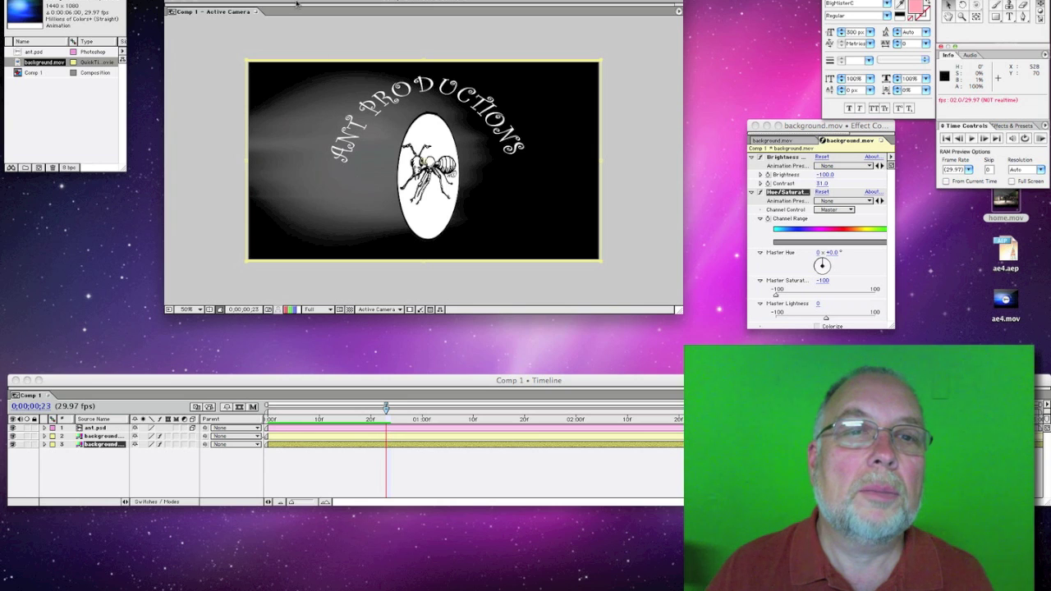
{"action": "left_click", "coordinate": [266, 412]}
{"action": "left_click", "coordinate": [267, 411]}
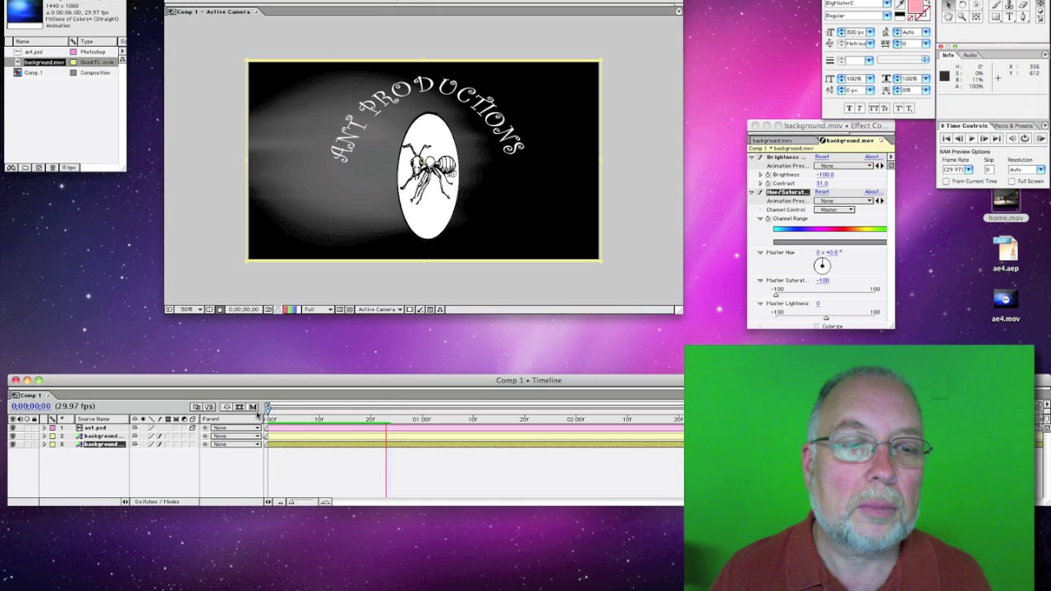
{"action": "left_click", "coordinate": [160, 0]}
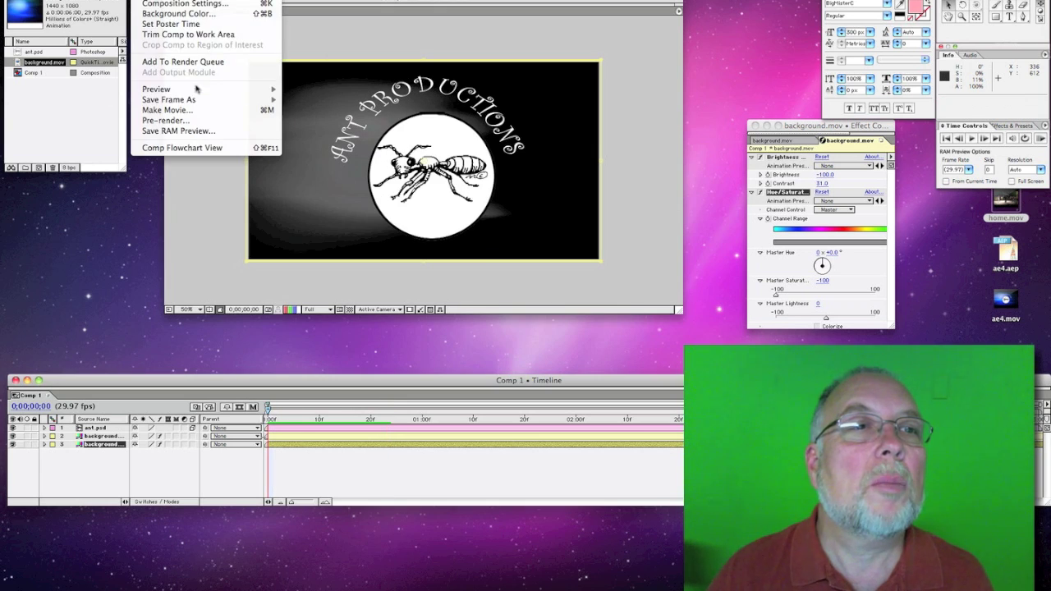
- Add Comp 1 to the Render Queue via Make Movie, outputting to ae4.mov on the Desktop
{"action": "left_click", "coordinate": [192, 112]}
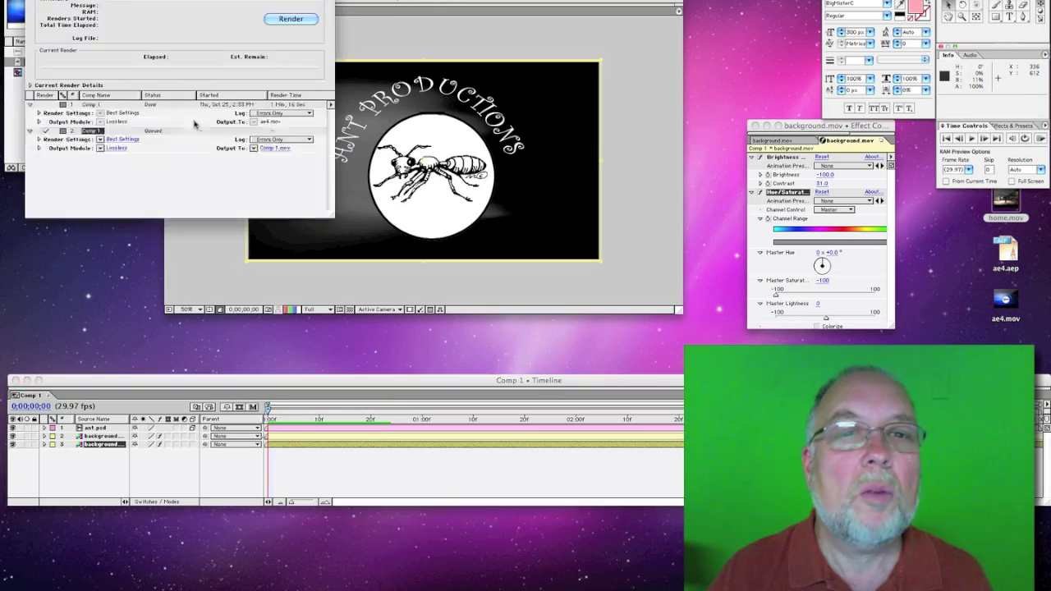
{"action": "left_click", "coordinate": [272, 149]}
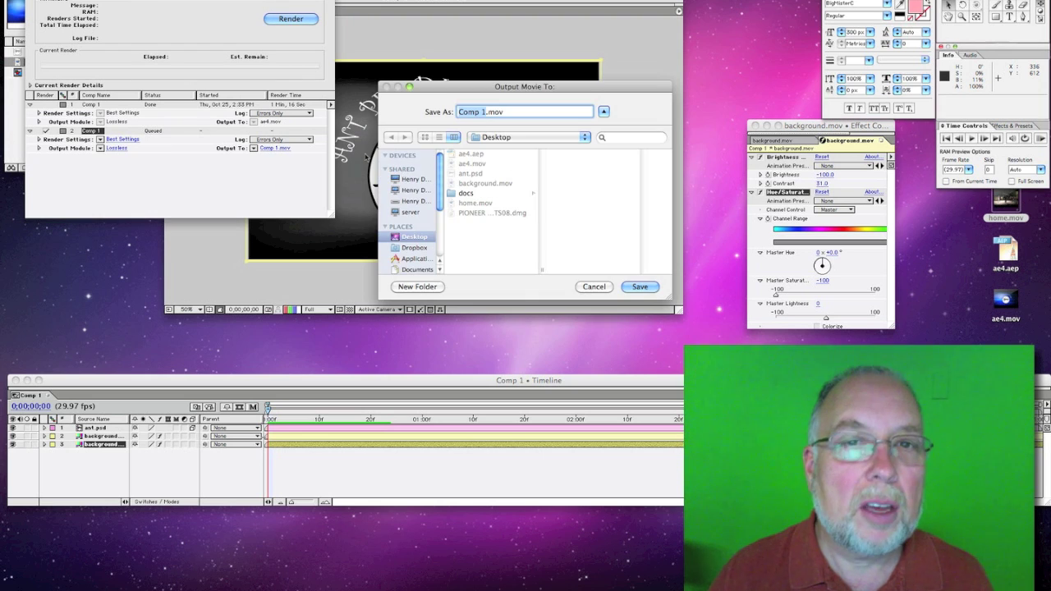
{"action": "type", "text": "ae4"}
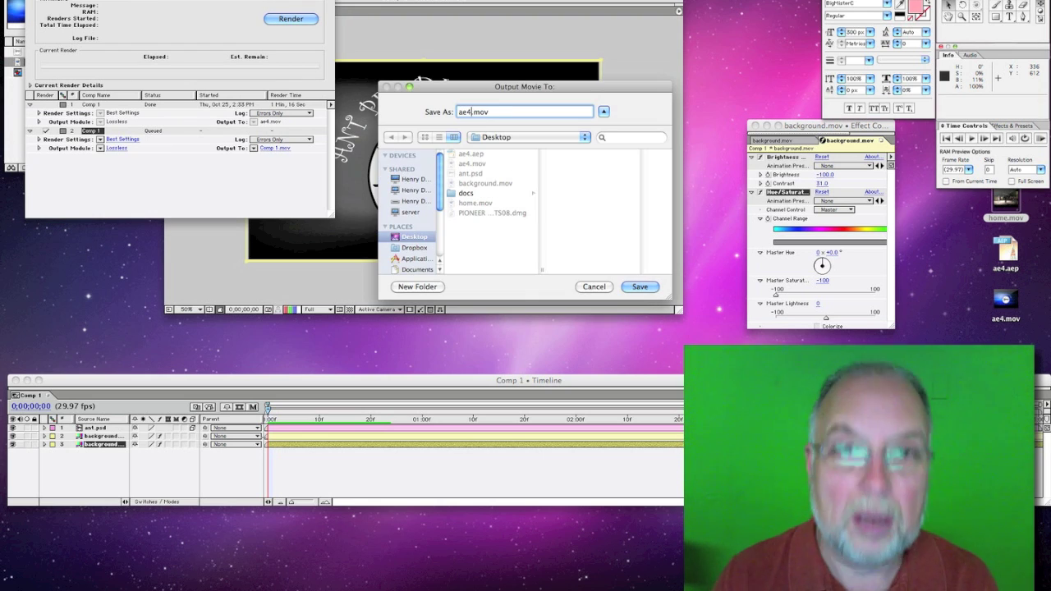
{"action": "left_click", "coordinate": [640, 286]}
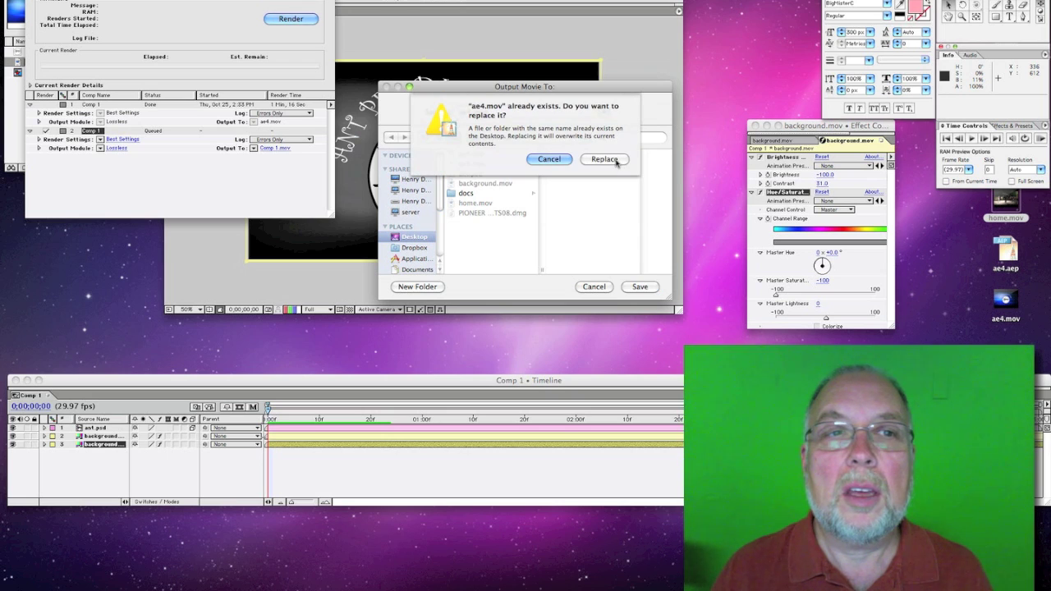